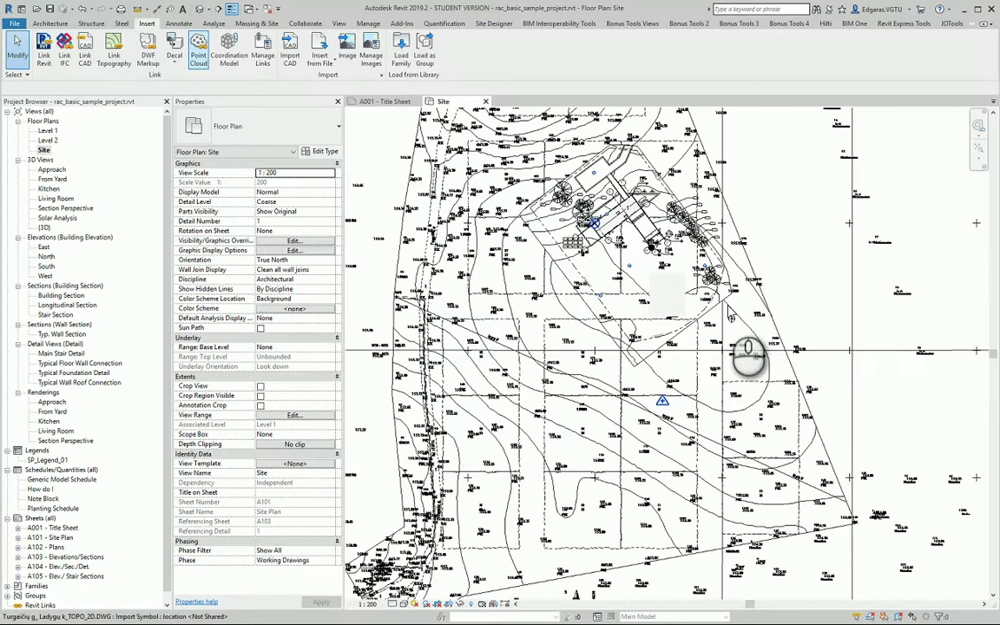
Pan the Site plan to the survey point and select its symbol.
{"action": "middle_click_drag", "start_coordinate": [808, 298], "coordinate": [808, 298]}
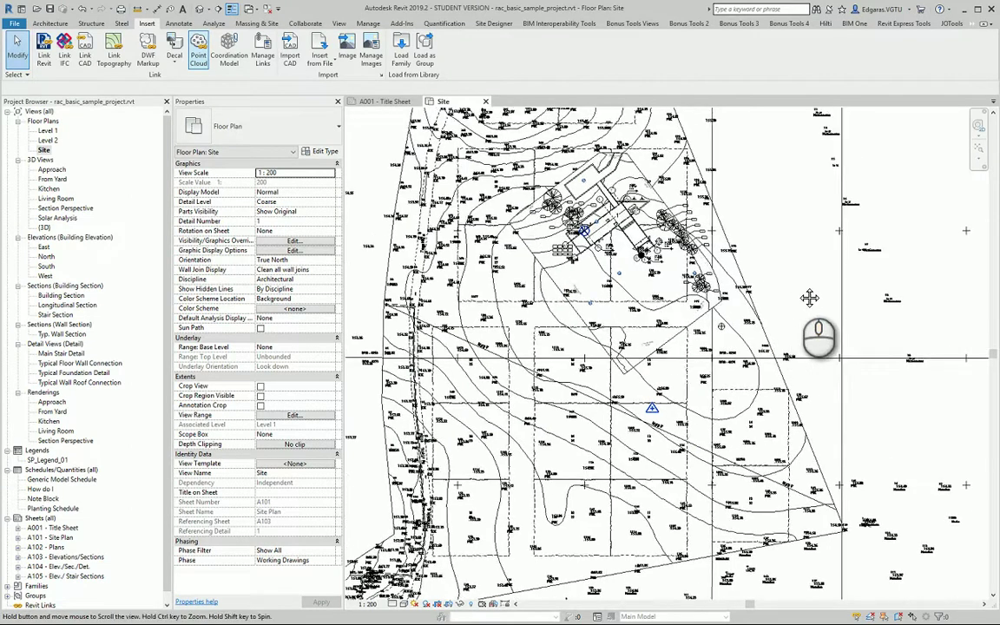
{"action": "middle_click_drag", "start_coordinate": [800, 294], "coordinate": [790, 308]}
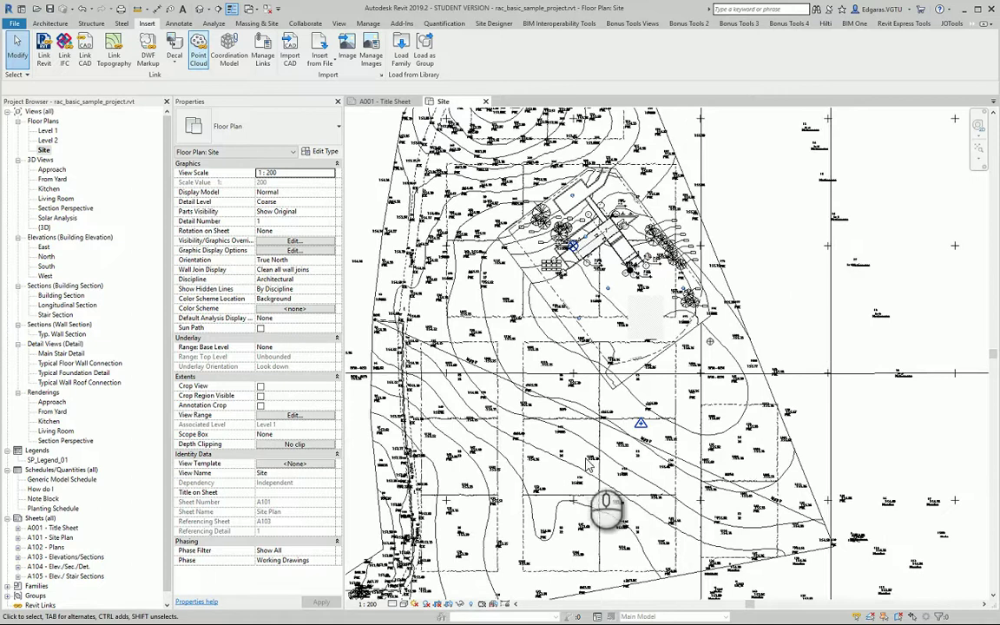
{"action": "left_click", "coordinate": [641, 422]}
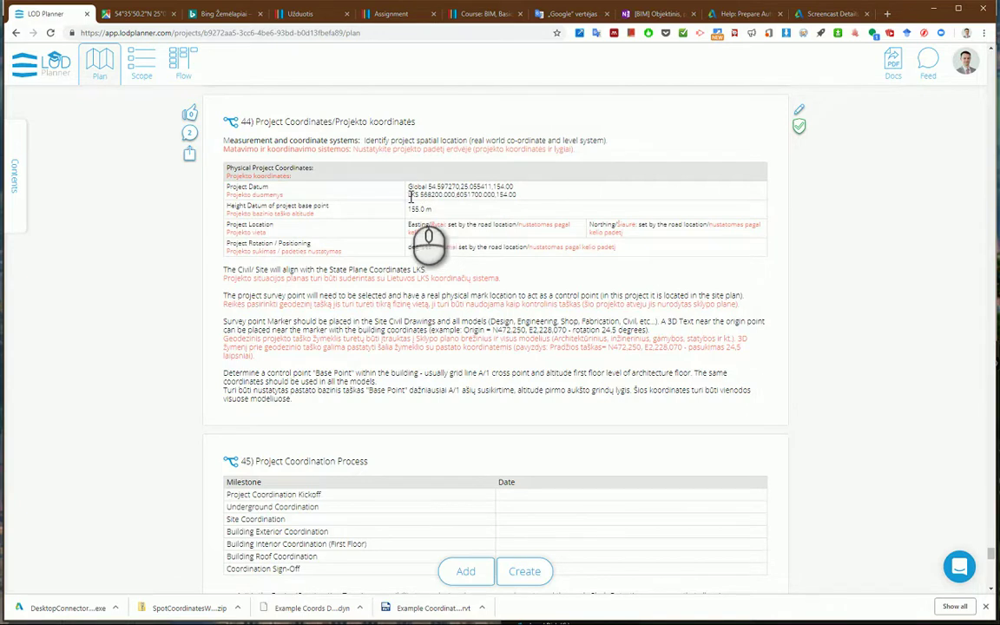
Highlight 568200.000 in the LKS line of the Project Datum table.
{"action": "left_click_drag", "start_coordinate": [408, 196], "coordinate": [449, 197]}
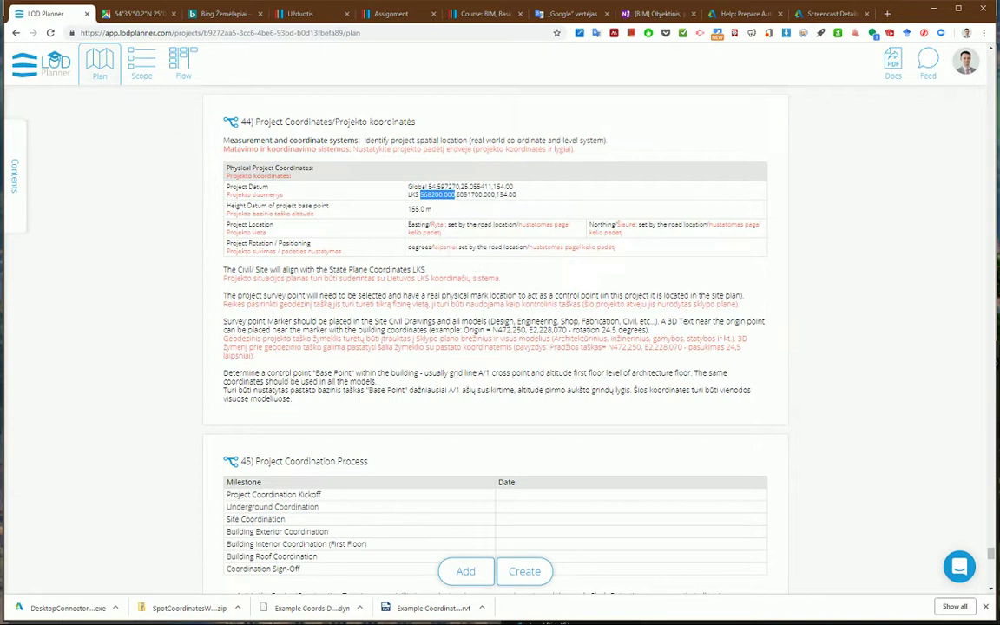
Paste 568200.0 as the survey point's N/S value.
{"action": "key", "text": "alt+Tab"}
{"action": "key", "text": "ctrl+v"}
{"action": "left_click", "coordinate": [767, 427]}
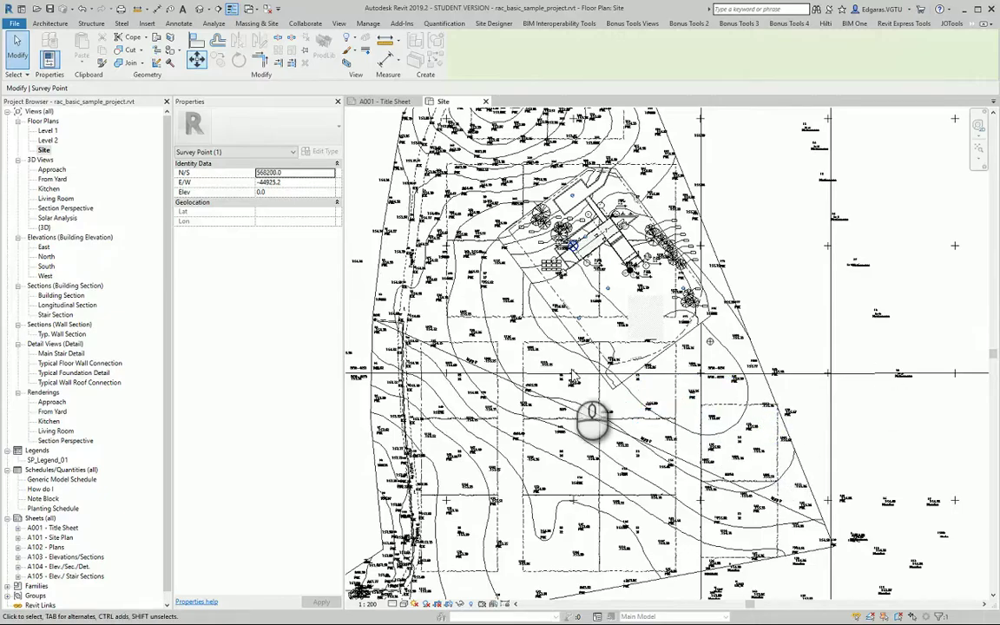
{"action": "scroll", "coordinate": [691, 340], "scroll_direction": "down", "scroll_amount": 3}
{"action": "scroll", "coordinate": [816, 301], "scroll_direction": "down", "scroll_amount": 3}
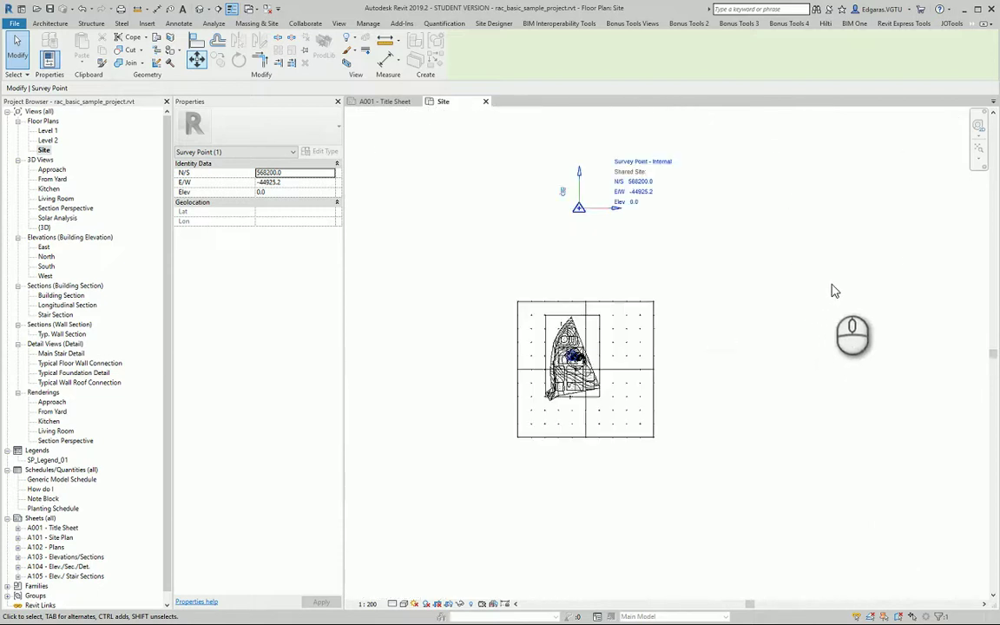
{"action": "left_click", "coordinate": [649, 263]}
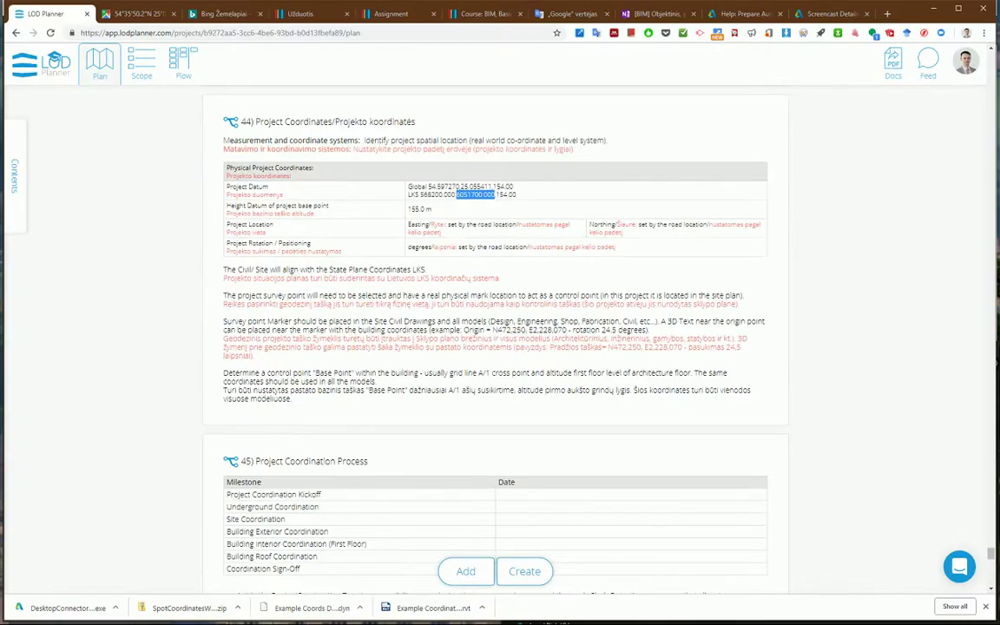
Paste 6051700.0 as the survey point's E/W value.
{"action": "key", "text": "alt+Tab"}
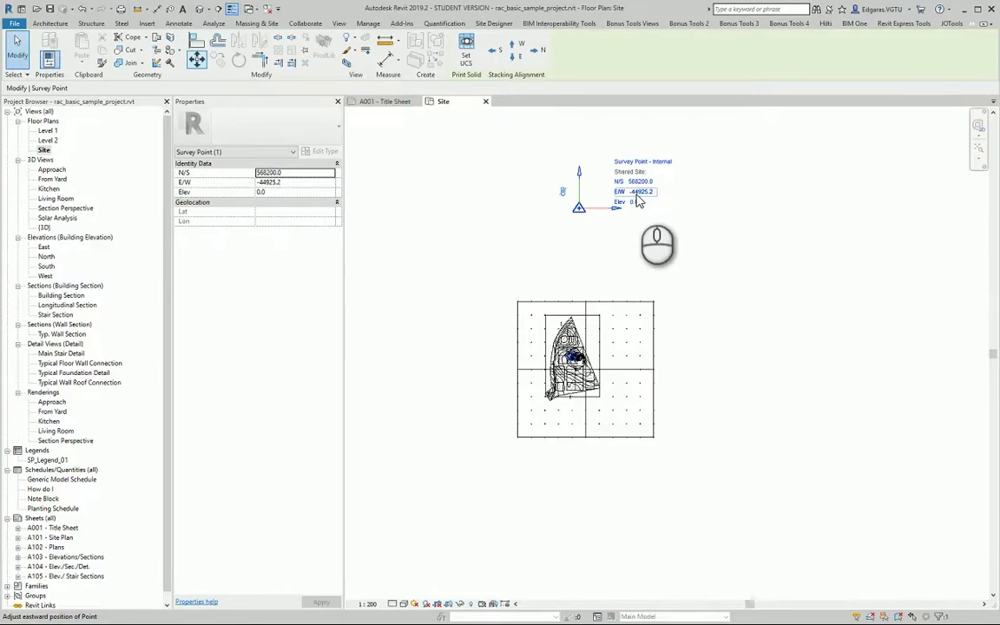
{"action": "type", "text": "6051700.000"}
{"action": "key", "text": "Return"}
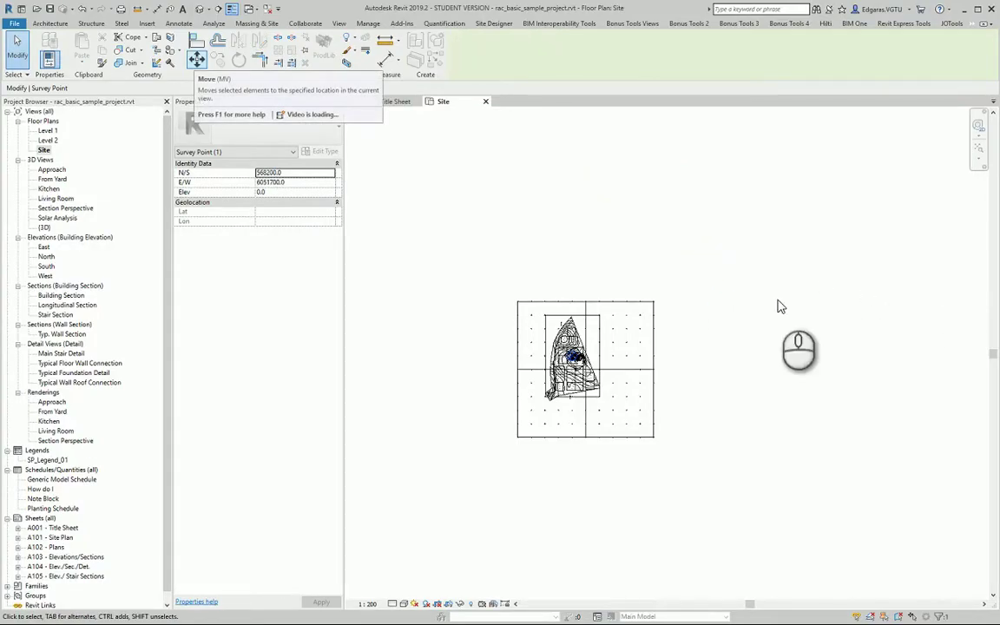
{"action": "scroll", "coordinate": [508, 314], "scroll_direction": "down", "scroll_amount": 3}
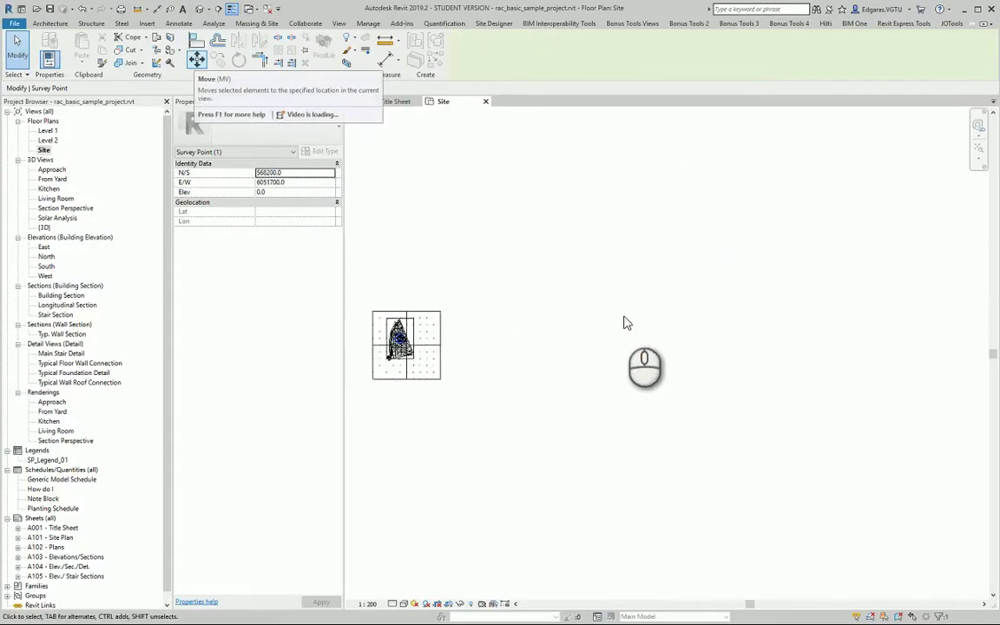
{"action": "scroll", "coordinate": [623, 323], "scroll_direction": "down", "scroll_amount": 3}
{"action": "middle_click_drag", "start_coordinate": [747, 310], "coordinate": [700, 349]}
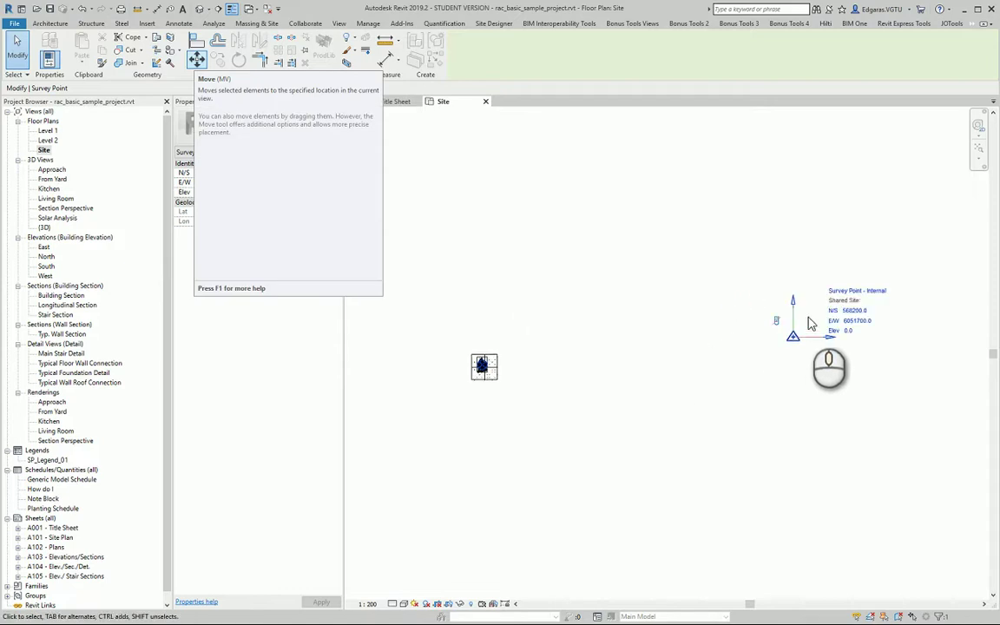
Copy the 154.00 elevation from LOD Planner and set it as the survey point's elevation.
{"action": "key", "text": "alt+Tab"}
{"action": "left_click_drag", "start_coordinate": [495, 195], "coordinate": [521, 199]}
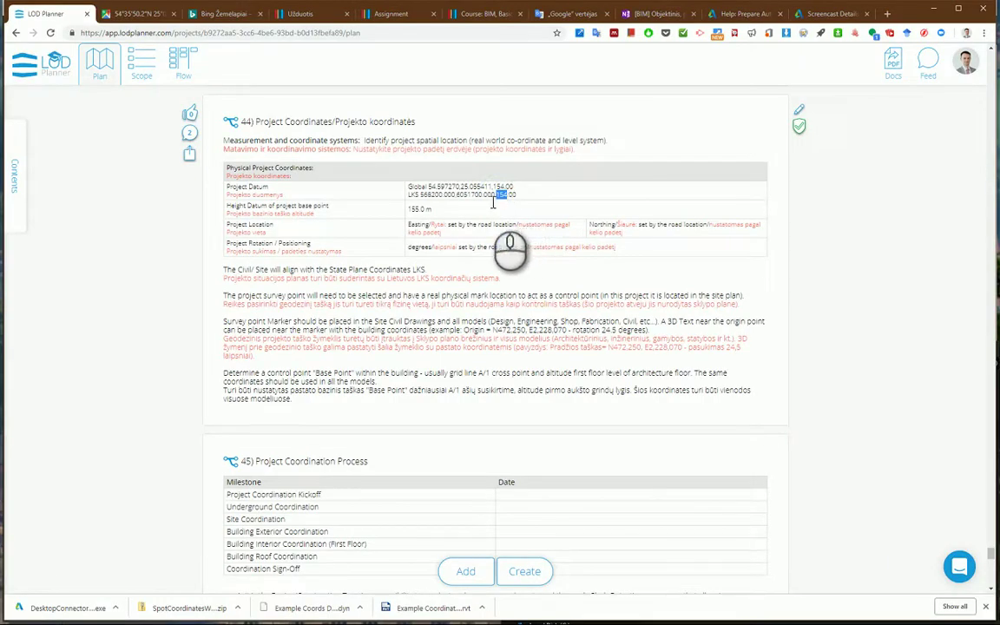
{"action": "key", "text": "alt+Tab"}
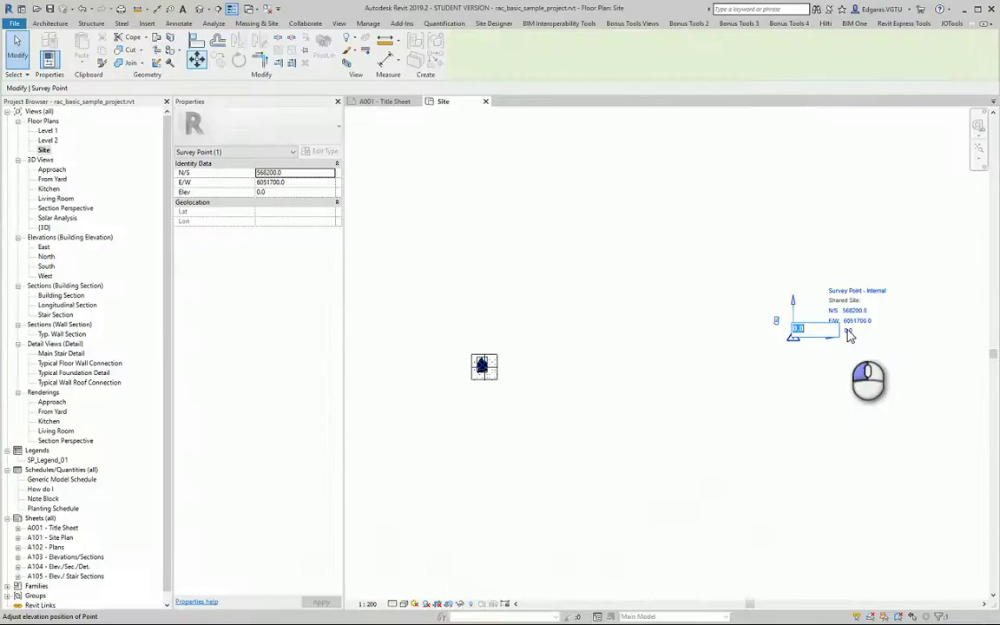
{"action": "left_click", "coordinate": [796, 328]}
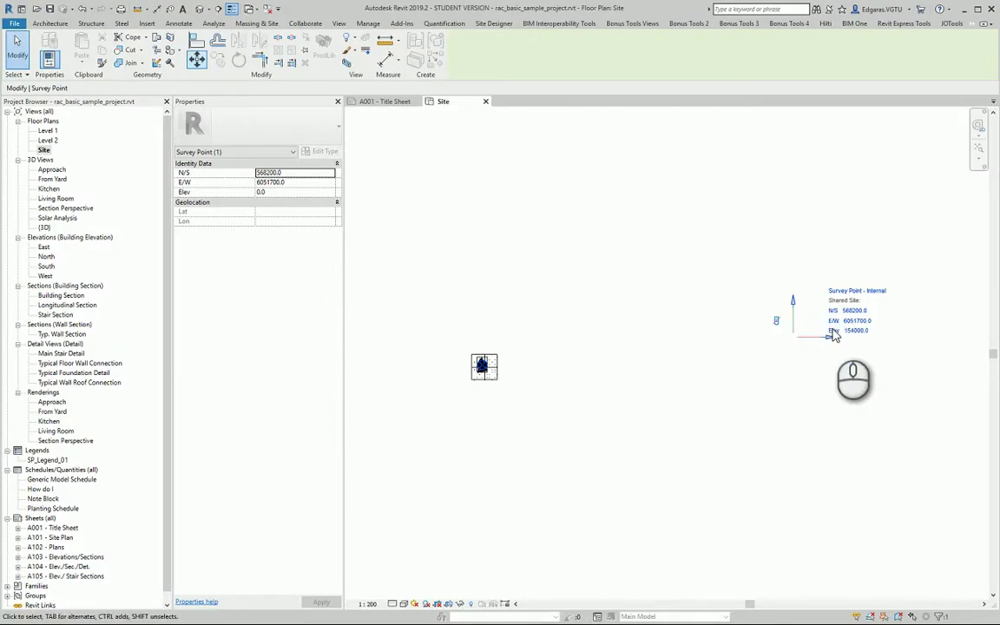
{"action": "left_click", "coordinate": [785, 406]}
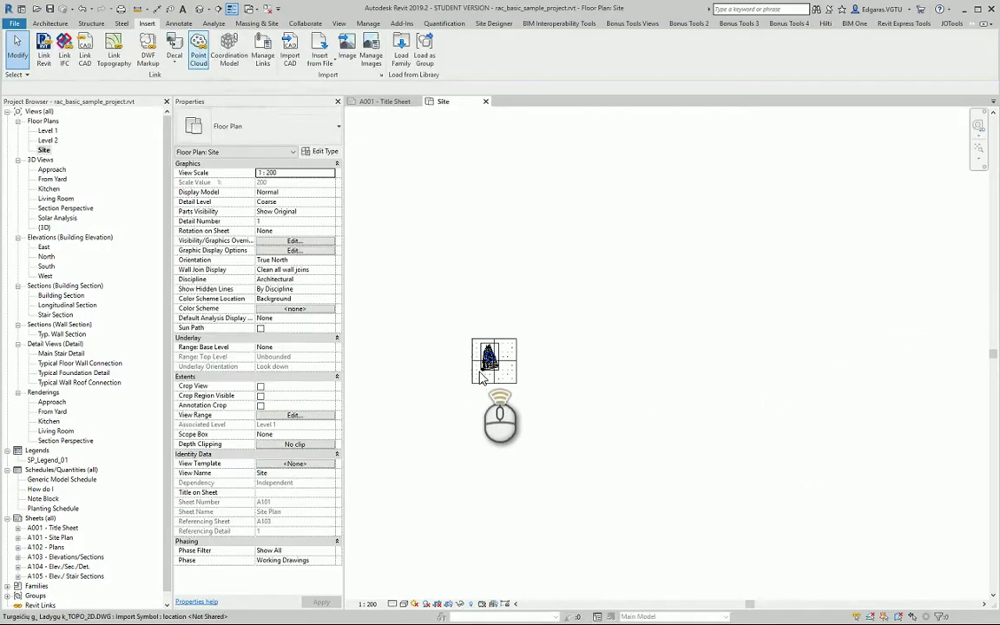
{"action": "scroll", "coordinate": [482, 378], "scroll_direction": "up", "scroll_amount": 5}
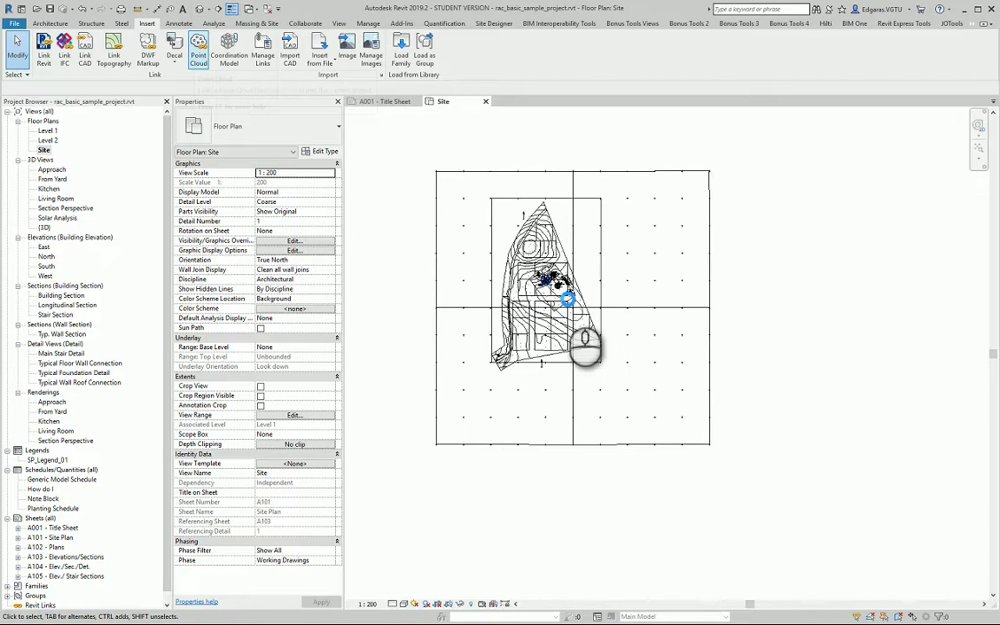
{"action": "scroll", "coordinate": [565, 304], "scroll_direction": "up", "scroll_amount": 2}
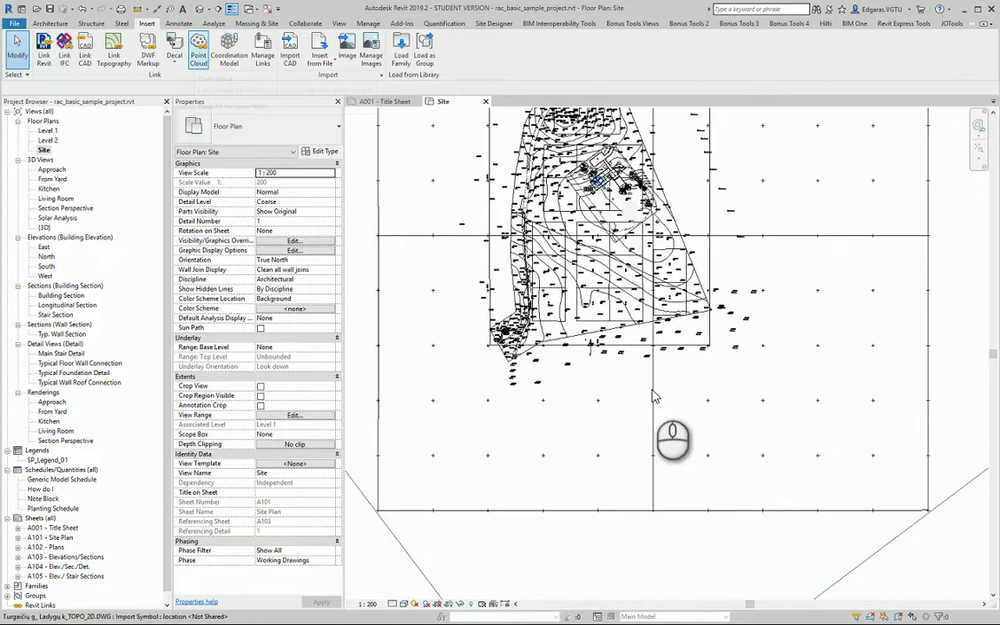
{"action": "scroll", "coordinate": [657, 390], "scroll_direction": "up", "scroll_amount": 2}
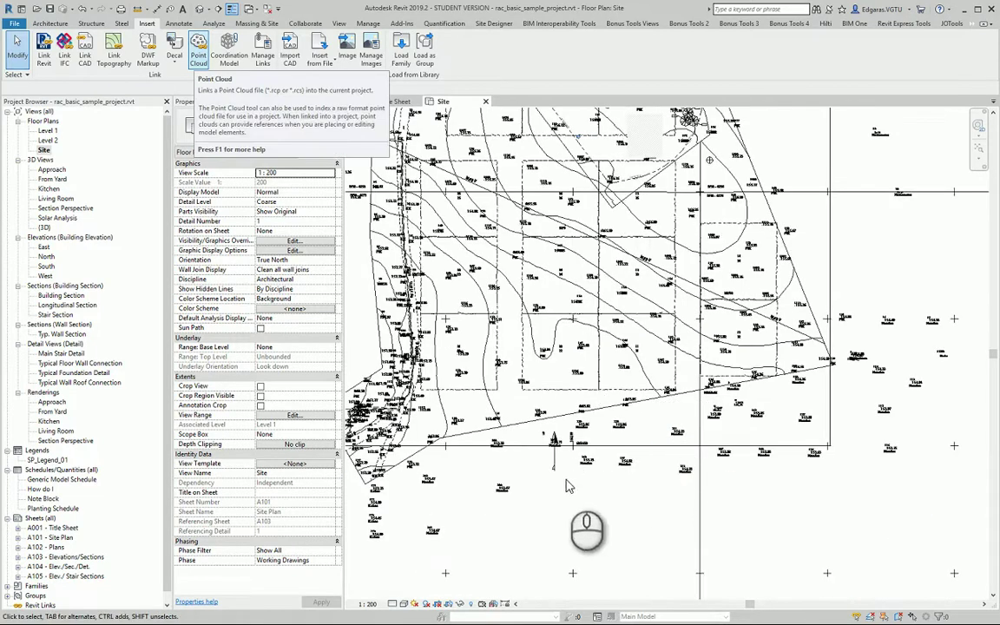
{"action": "scroll", "coordinate": [529, 438], "scroll_direction": "up", "scroll_amount": 1}
{"action": "scroll", "coordinate": [537, 442], "scroll_direction": "up", "scroll_amount": 1}
{"action": "scroll", "coordinate": [537, 442], "scroll_direction": "up", "scroll_amount": 2}
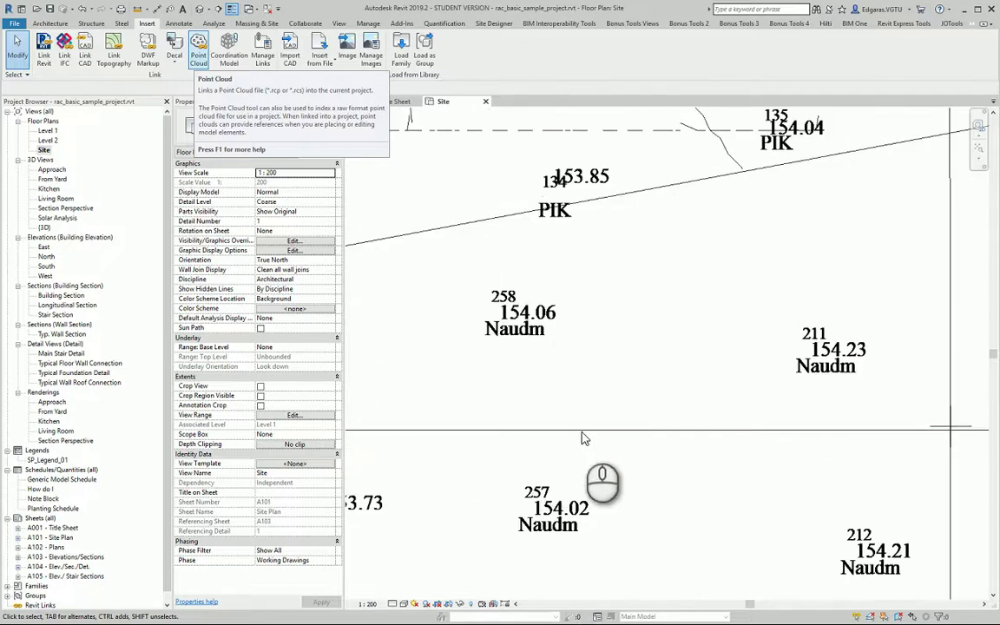
{"action": "scroll", "coordinate": [725, 429], "scroll_direction": "down", "scroll_amount": 2}
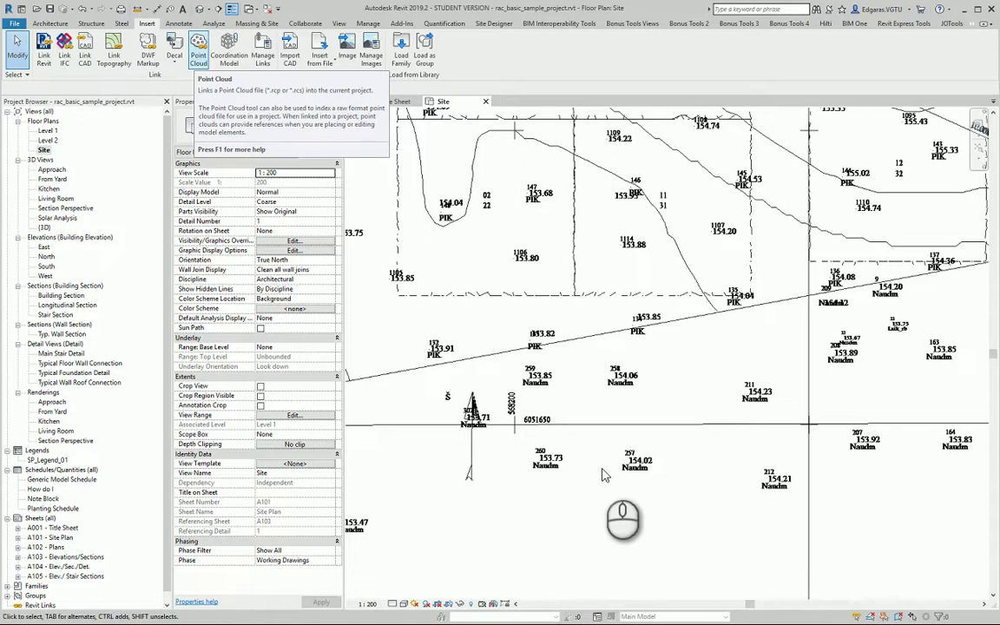
{"action": "scroll", "coordinate": [492, 487], "scroll_direction": "down", "scroll_amount": 2}
{"action": "scroll", "coordinate": [492, 487], "scroll_direction": "down", "scroll_amount": 5}
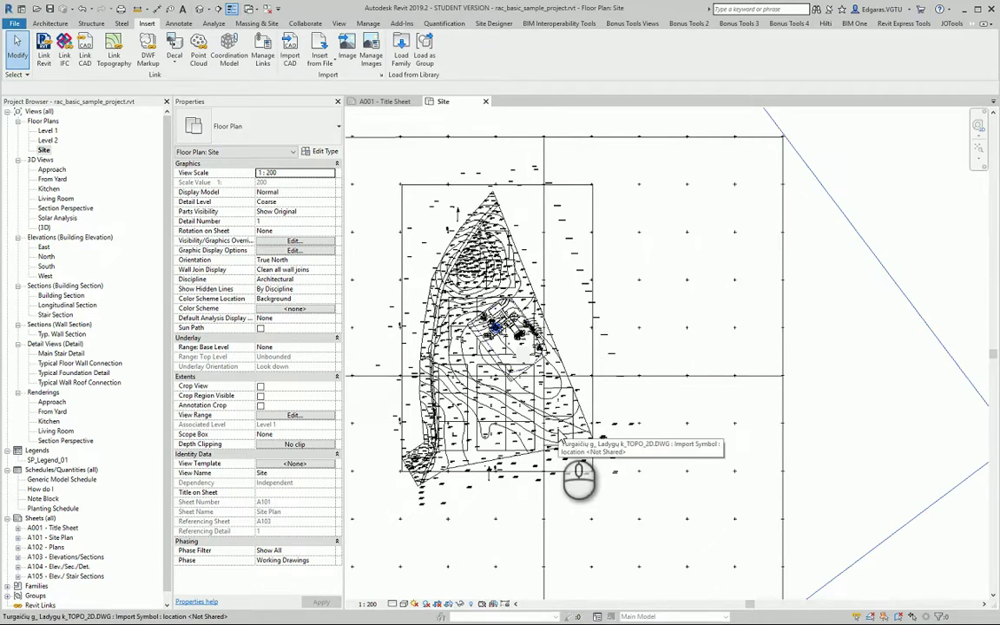
Set the Site plan's view range cut plane offset to 2.
{"action": "left_click", "coordinate": [295, 415]}
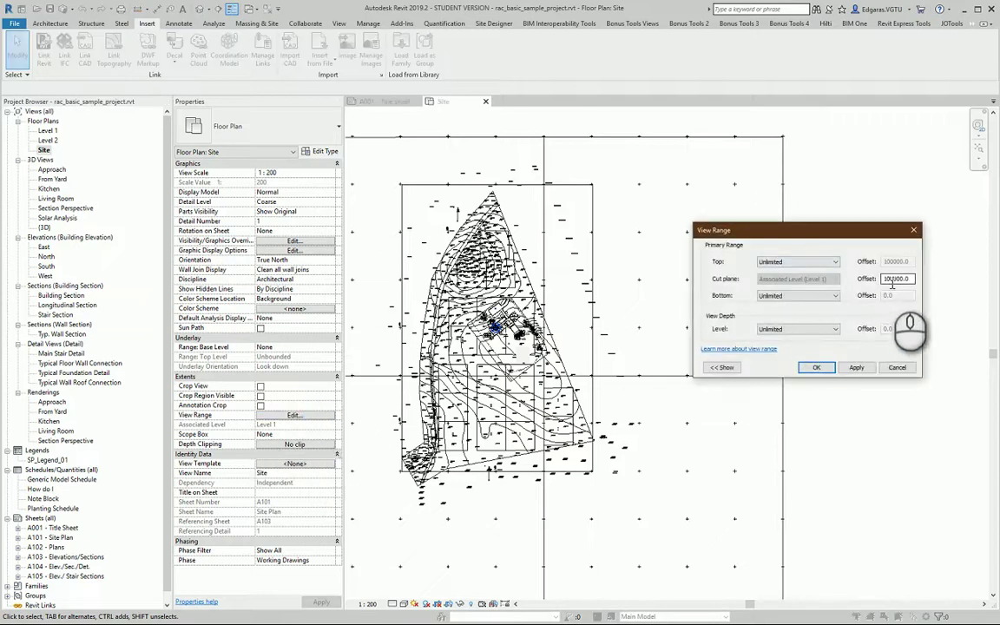
{"action": "type", "text": "2"}
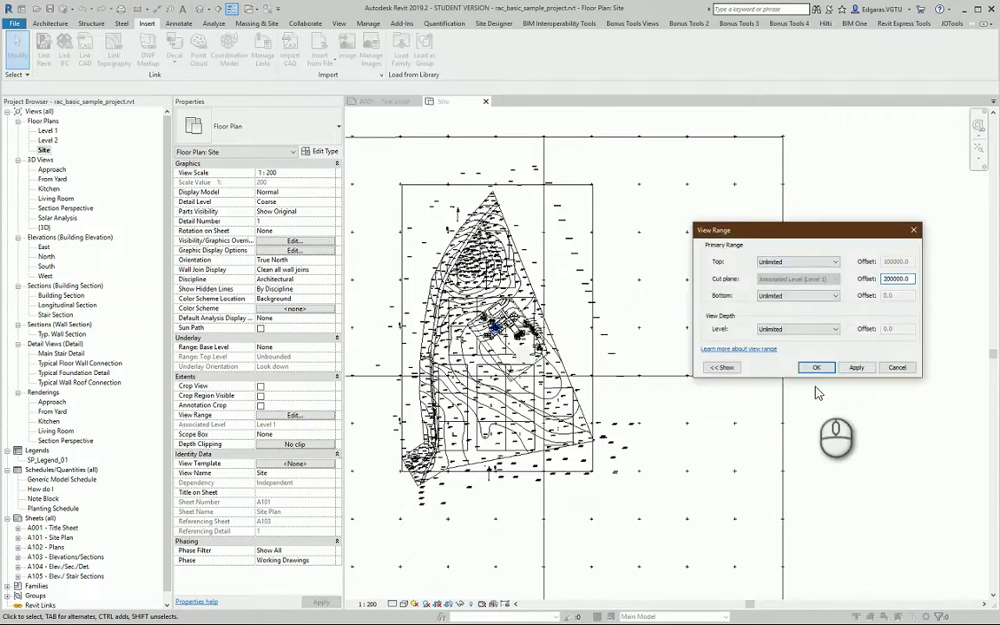
{"action": "left_click", "coordinate": [816, 368]}
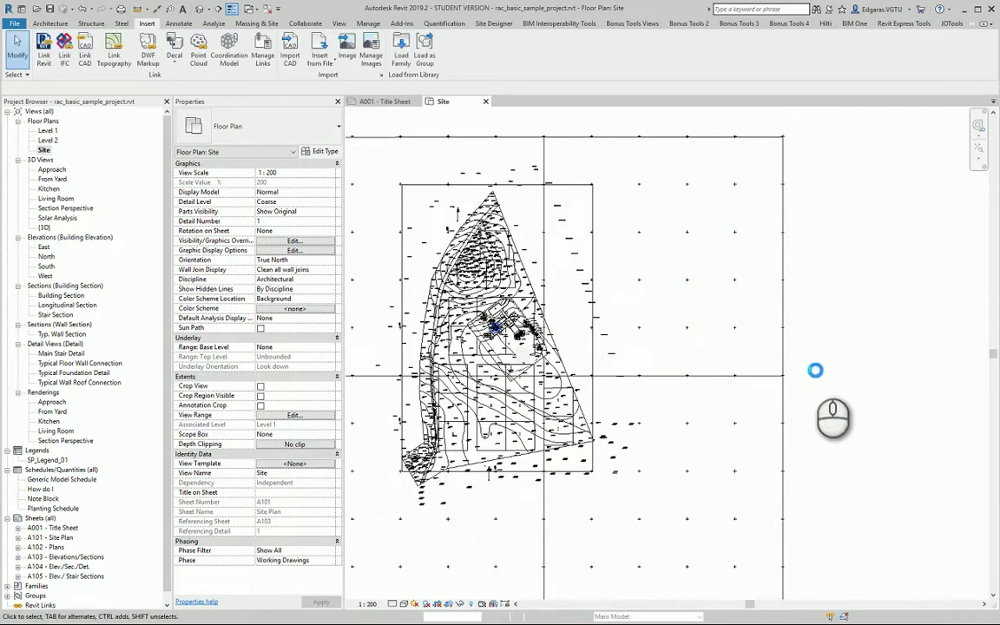
Zoom to fit the site and select the survey point to read its coordinates.
{"action": "scroll", "coordinate": [816, 375], "scroll_direction": "down", "scroll_amount": 3}
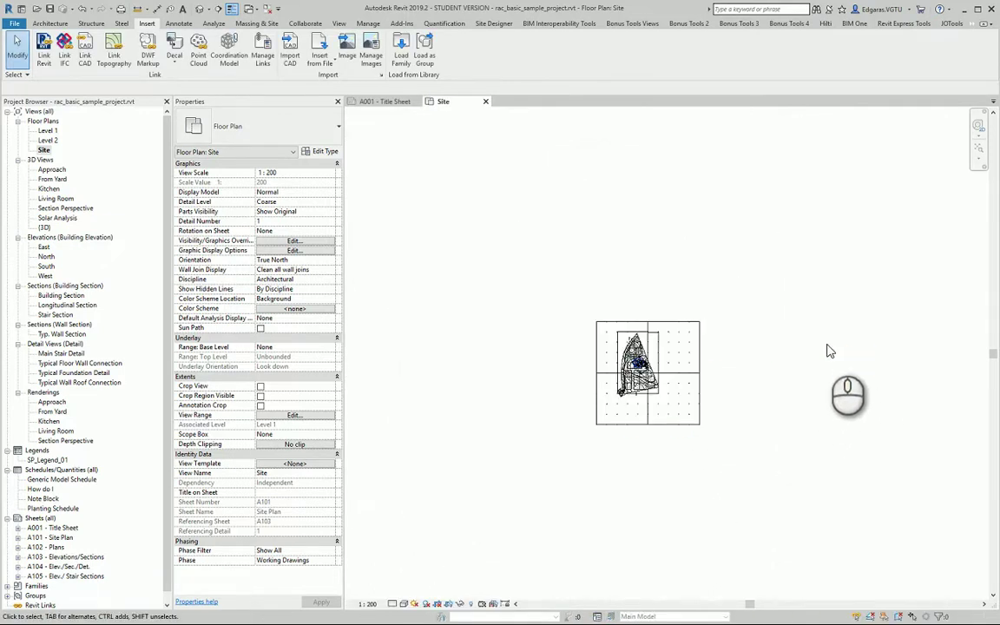
{"action": "middle_click", "coordinate": [786, 364]}
{"action": "left_click", "coordinate": [957, 315]}
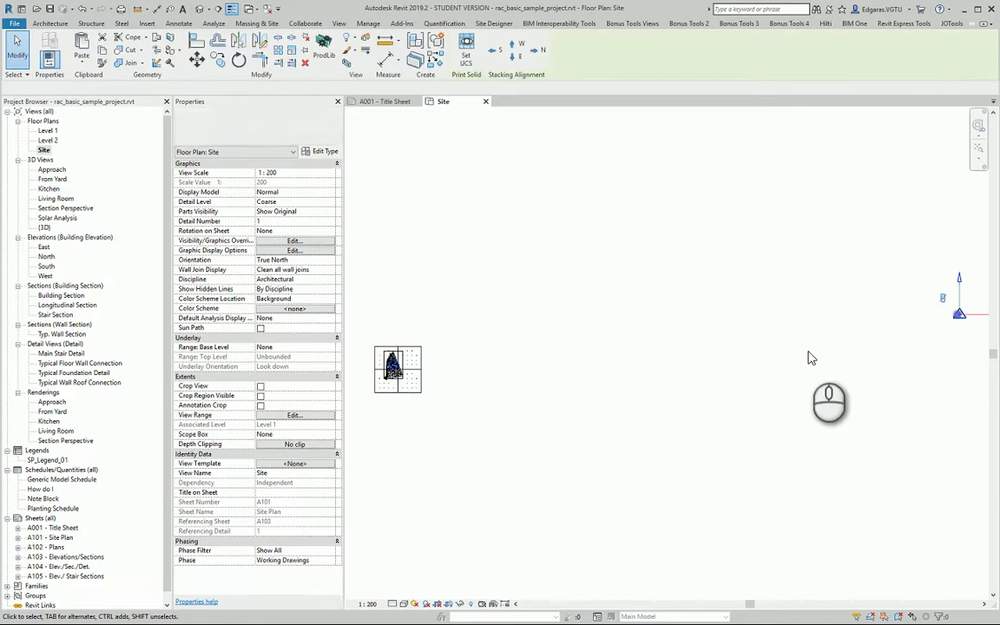
{"action": "left_click", "coordinate": [947, 305]}
{"action": "middle_click_drag", "start_coordinate": [948, 304], "coordinate": [881, 308]}
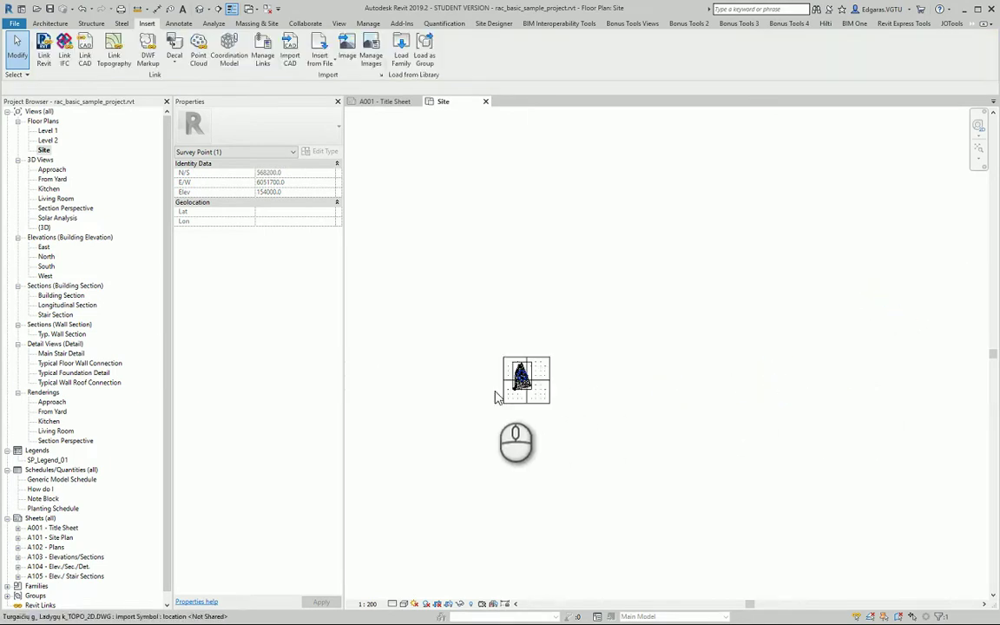
Clear the selection and select the Project Base Point near the building.
{"action": "scroll", "coordinate": [497, 396], "scroll_direction": "up", "scroll_amount": 2}
{"action": "scroll", "coordinate": [521, 399], "scroll_direction": "up", "scroll_amount": 2}
{"action": "scroll", "coordinate": [546, 404], "scroll_direction": "up", "scroll_amount": 2}
{"action": "left_click", "coordinate": [768, 472]}
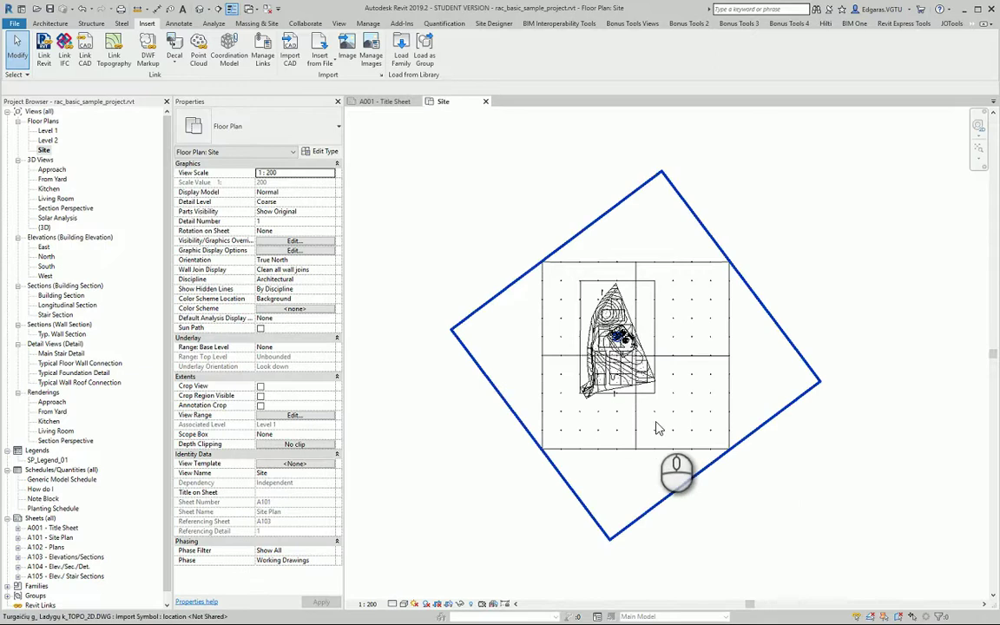
{"action": "scroll", "coordinate": [618, 337], "scroll_direction": "up", "scroll_amount": 2}
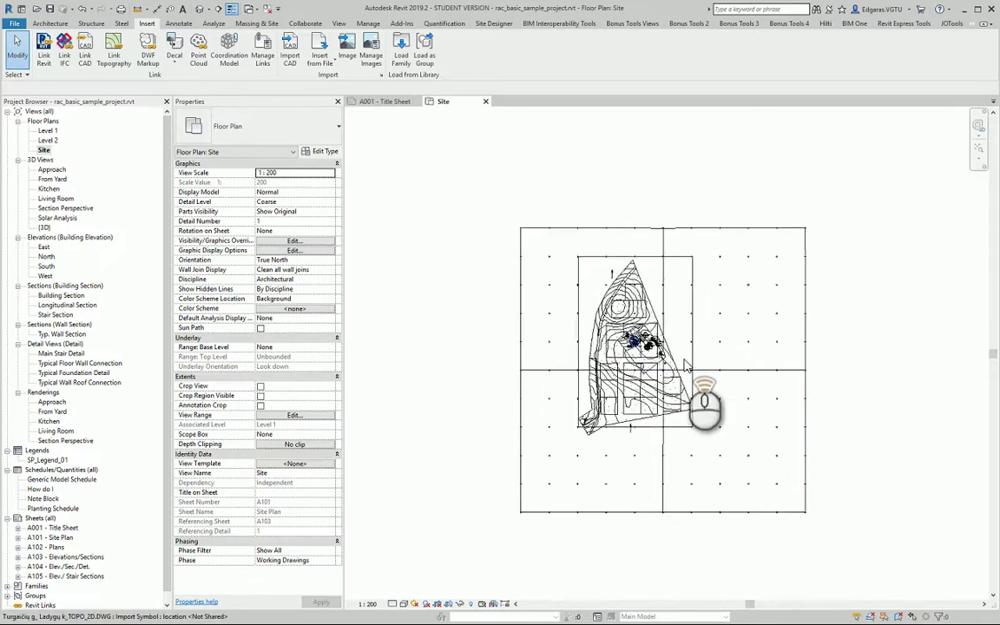
{"action": "scroll", "coordinate": [664, 387], "scroll_direction": "up", "scroll_amount": 2}
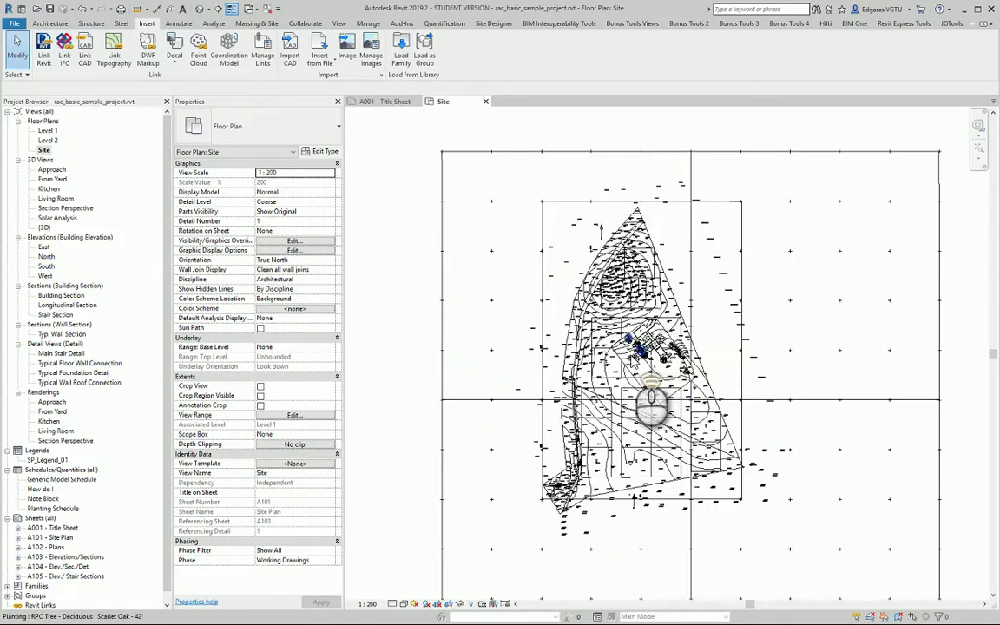
{"action": "scroll", "coordinate": [659, 395], "scroll_direction": "up", "scroll_amount": 2}
{"action": "scroll", "coordinate": [651, 397], "scroll_direction": "up", "scroll_amount": 2}
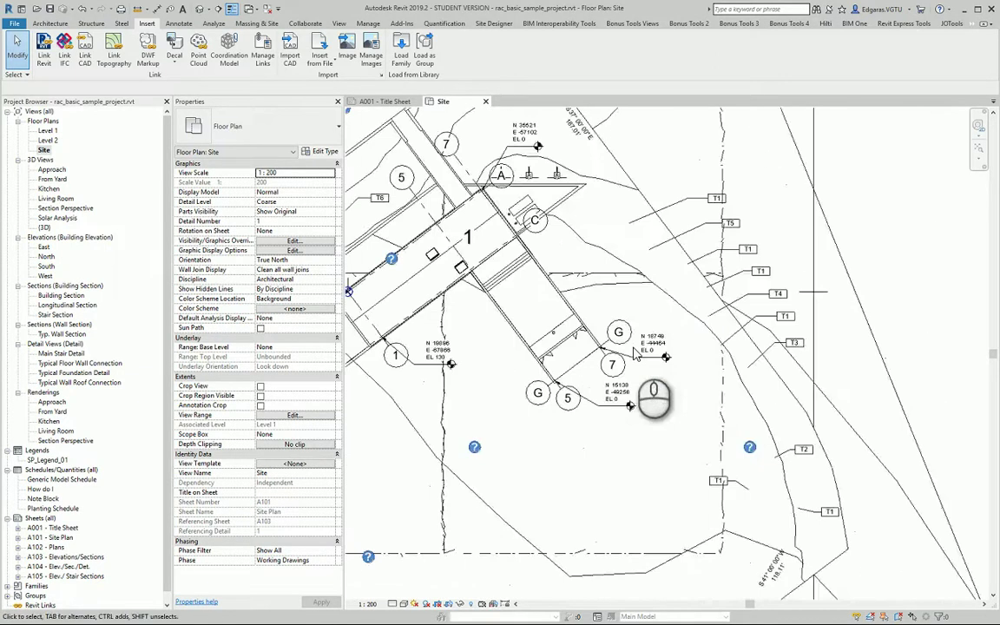
{"action": "scroll", "coordinate": [598, 394], "scroll_direction": "up", "scroll_amount": 2}
{"action": "middle_click_drag", "start_coordinate": [418, 350], "coordinate": [664, 319]}
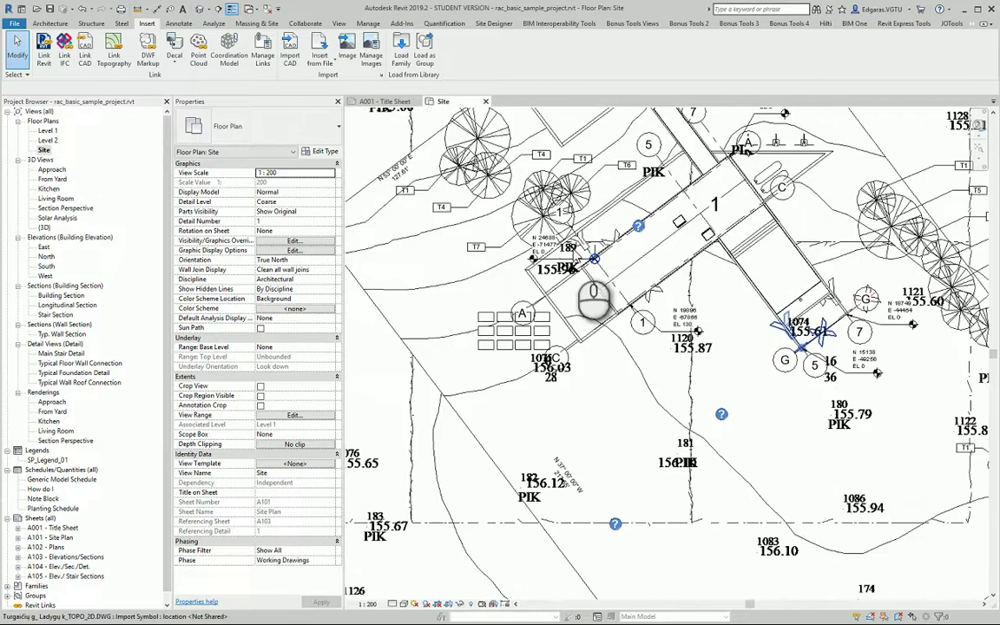
{"action": "left_click", "coordinate": [593, 259]}
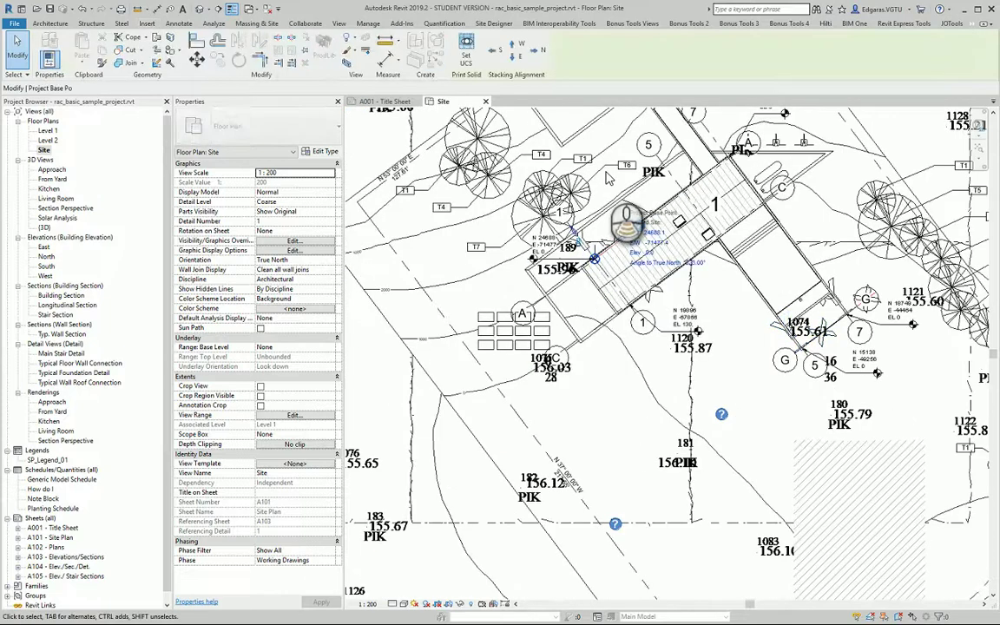
Move the Project Base Point so it ends on the survey point.
{"action": "scroll", "coordinate": [608, 178], "scroll_direction": "down", "scroll_amount": 2}
{"action": "scroll", "coordinate": [609, 179], "scroll_direction": "down", "scroll_amount": 2}
{"action": "scroll", "coordinate": [639, 233], "scroll_direction": "down", "scroll_amount": 1}
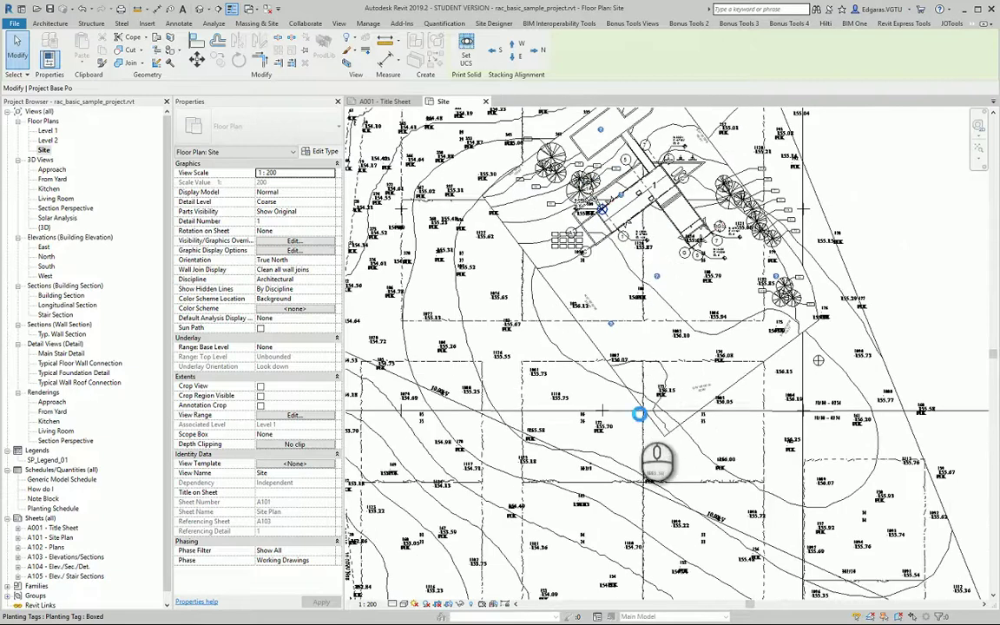
{"action": "scroll", "coordinate": [605, 470], "scroll_direction": "down", "scroll_amount": 1}
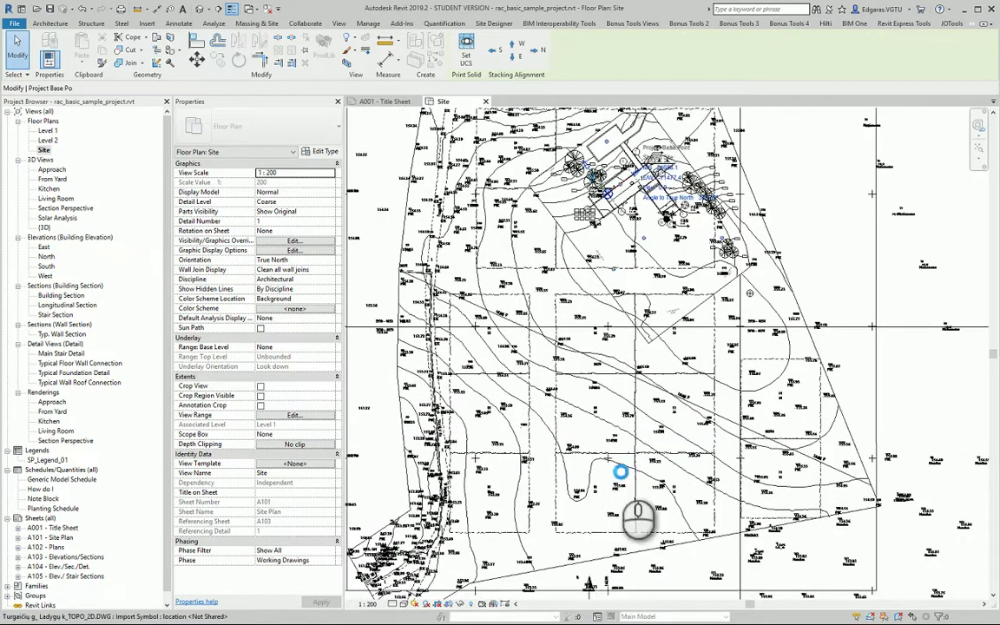
{"action": "scroll", "coordinate": [618, 452], "scroll_direction": "up", "scroll_amount": 3}
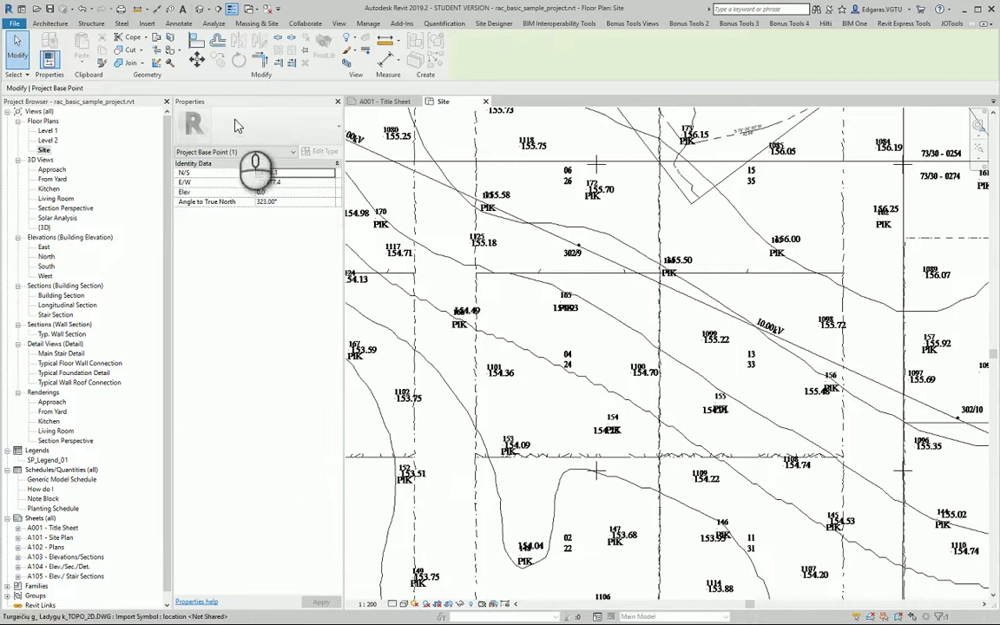
{"action": "left_click", "coordinate": [196, 59]}
{"action": "left_click", "coordinate": [596, 470]}
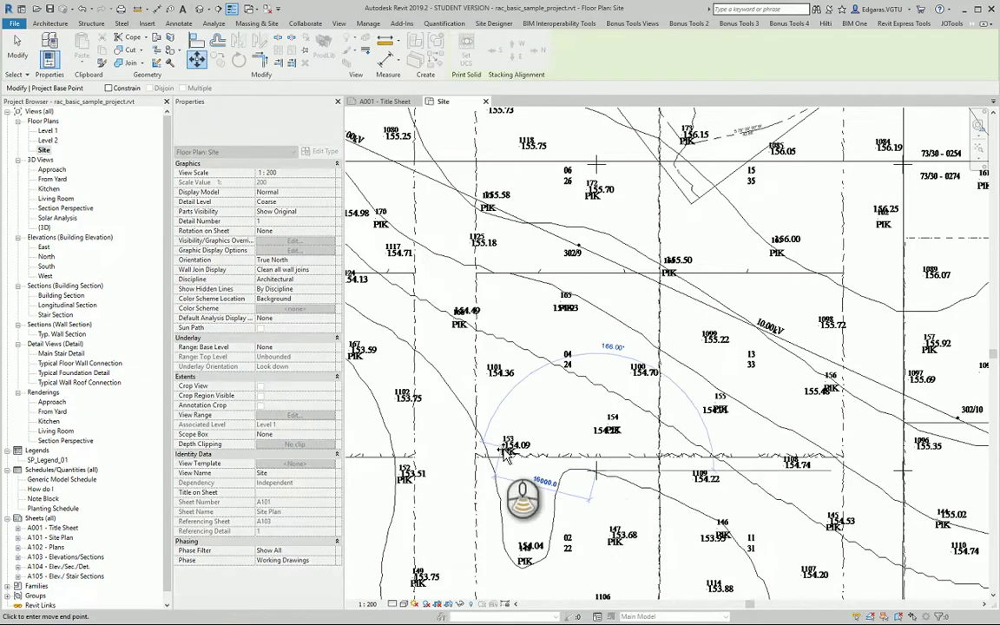
{"action": "scroll", "coordinate": [506, 451], "scroll_direction": "down", "scroll_amount": 2}
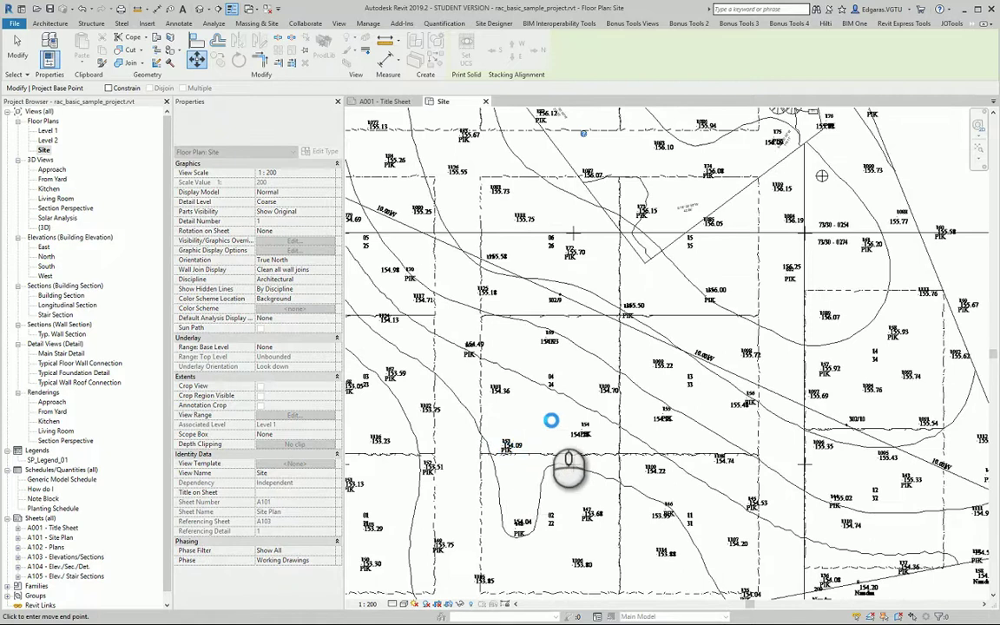
{"action": "scroll", "coordinate": [577, 422], "scroll_direction": "down", "scroll_amount": 3}
{"action": "scroll", "coordinate": [581, 434], "scroll_direction": "down", "scroll_amount": 3}
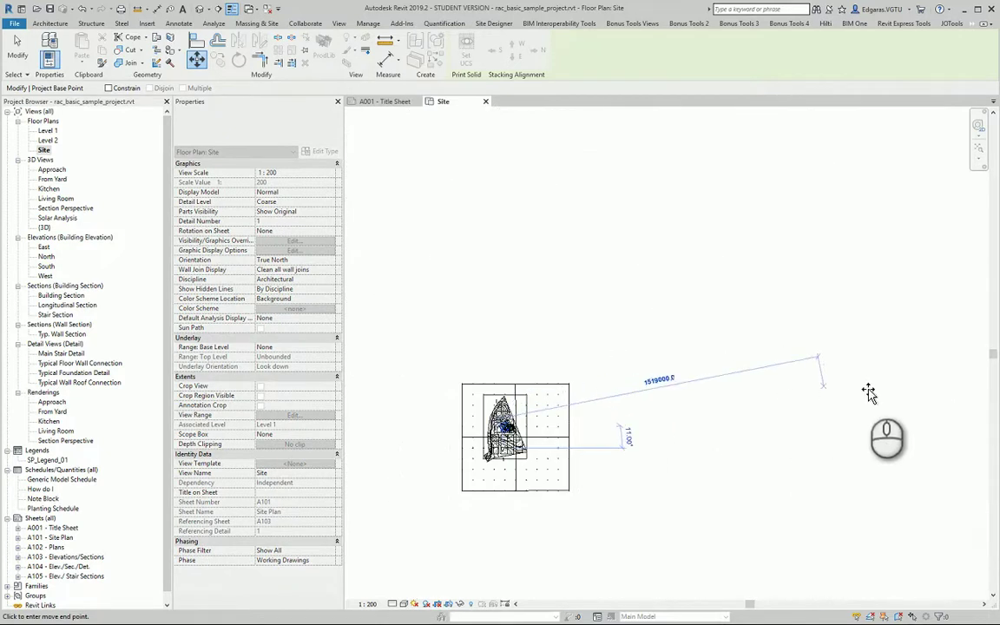
{"action": "middle_click_drag", "start_coordinate": [865, 387], "coordinate": [424, 384]}
{"action": "middle_click_drag", "start_coordinate": [859, 356], "coordinate": [462, 379]}
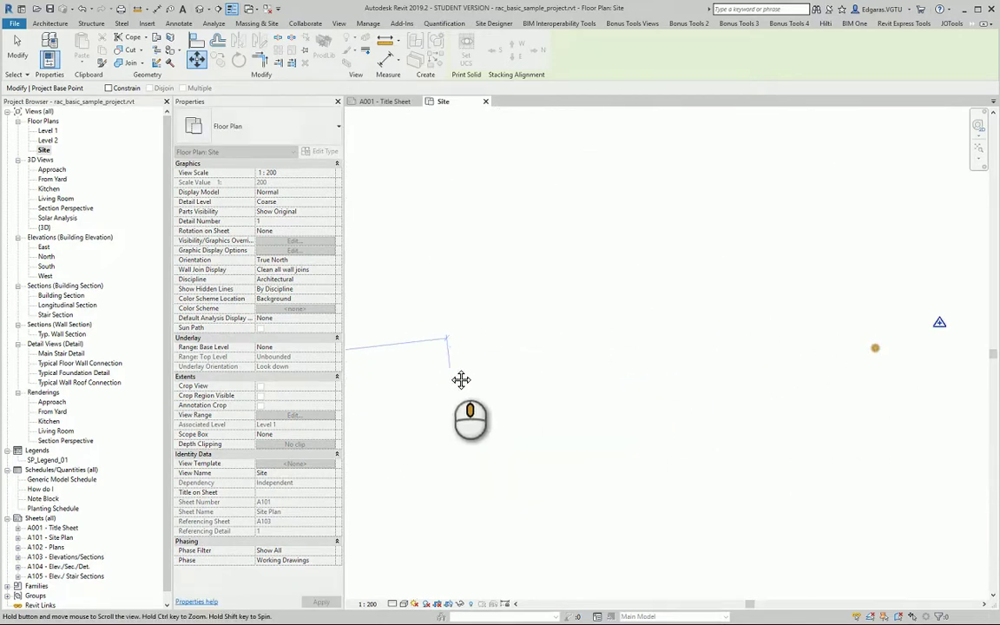
{"action": "left_click", "coordinate": [940, 323]}
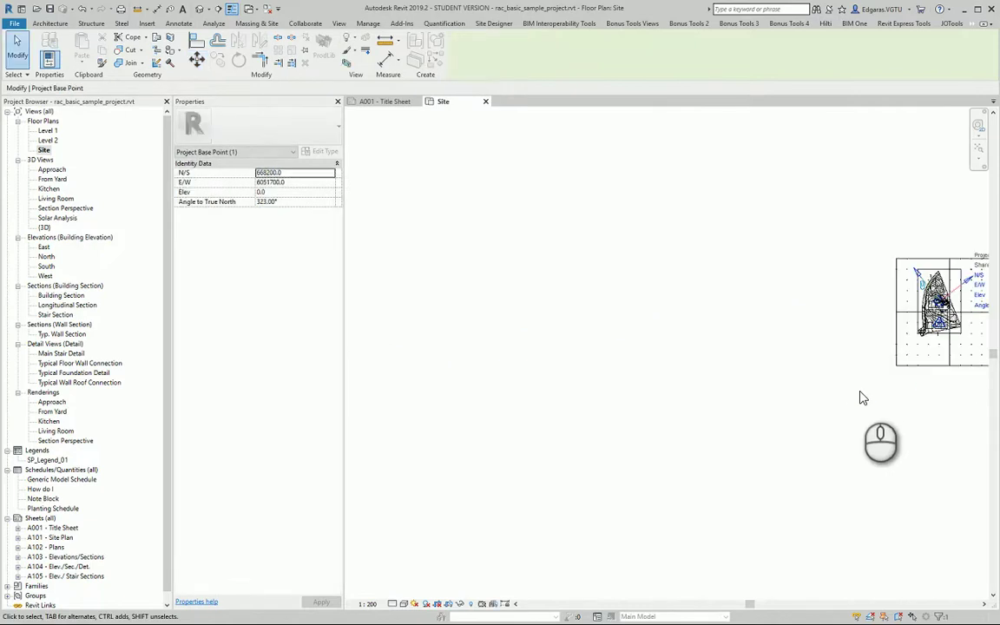
Select the survey point and inspect its position among the survey spot levels.
{"action": "scroll", "coordinate": [963, 321], "scroll_direction": "up", "scroll_amount": 4}
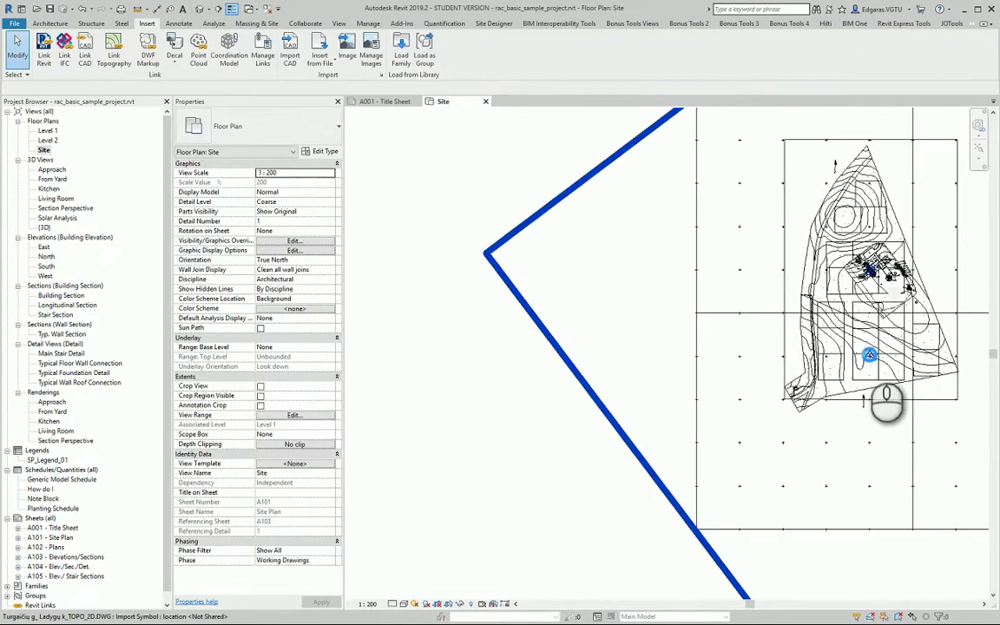
{"action": "scroll", "coordinate": [896, 354], "scroll_direction": "up", "scroll_amount": 5}
{"action": "scroll", "coordinate": [897, 354], "scroll_direction": "up", "scroll_amount": 5}
{"action": "scroll", "coordinate": [742, 382], "scroll_direction": "up", "scroll_amount": 2}
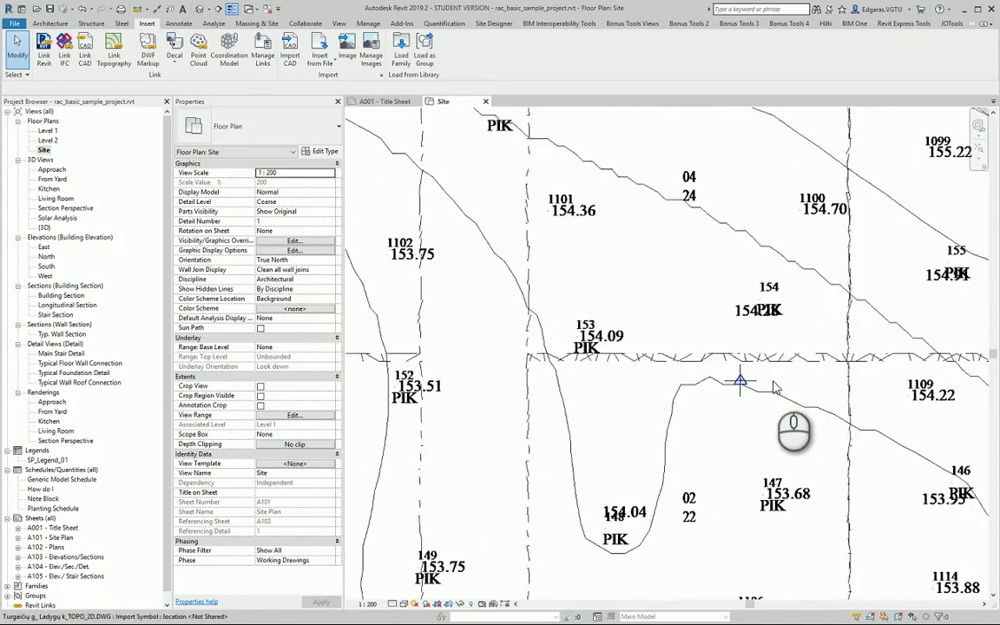
{"action": "scroll", "coordinate": [763, 391], "scroll_direction": "up", "scroll_amount": 3}
{"action": "left_click", "coordinate": [763, 388]}
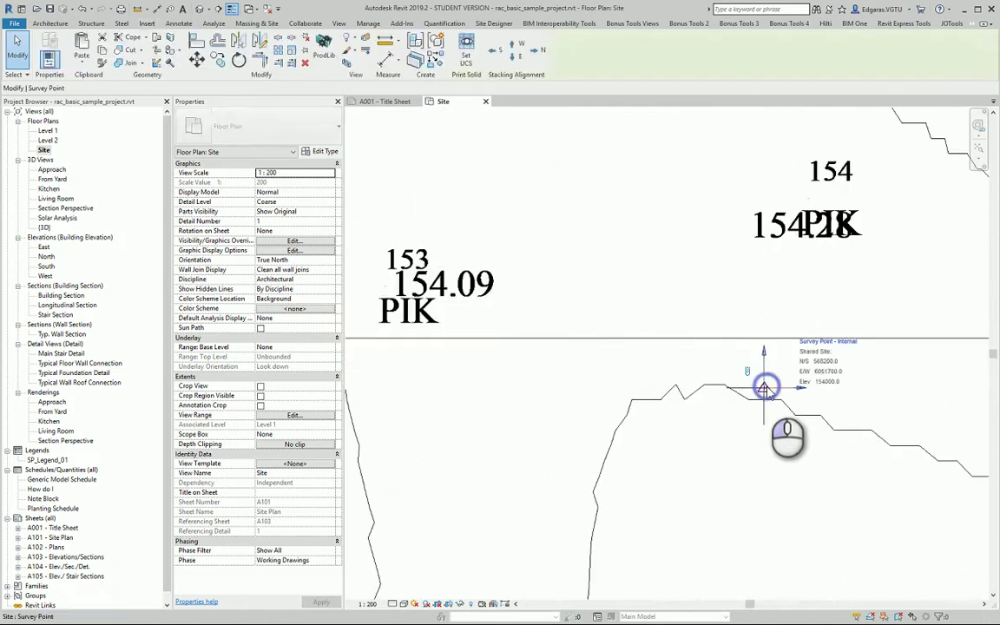
{"action": "scroll", "coordinate": [829, 397], "scroll_direction": "down", "scroll_amount": 2}
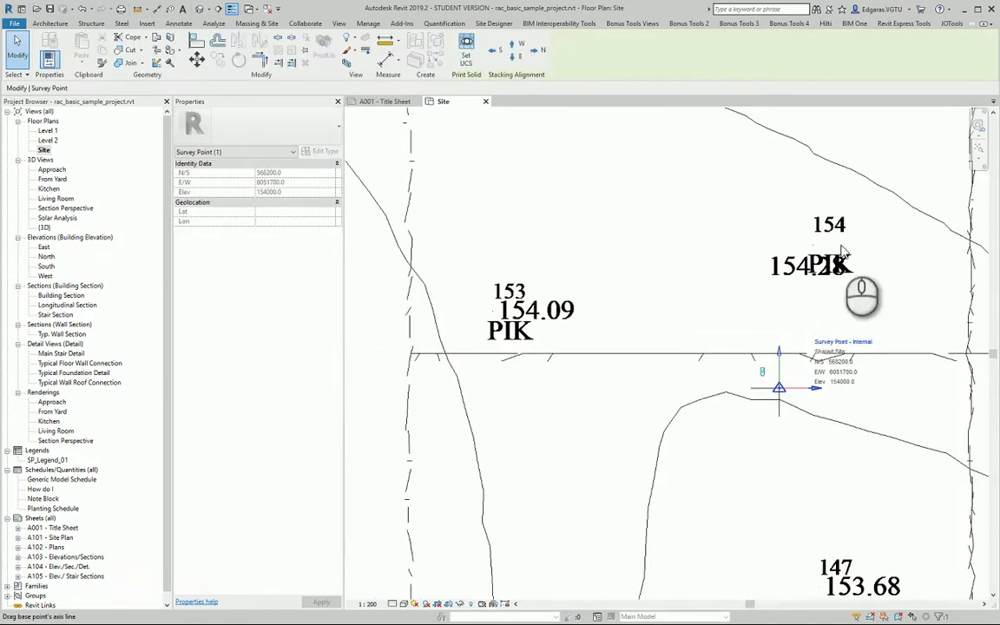
{"action": "scroll", "coordinate": [837, 217], "scroll_direction": "down", "scroll_amount": 4}
{"action": "middle_click_drag", "start_coordinate": [833, 464], "coordinate": [841, 482]}
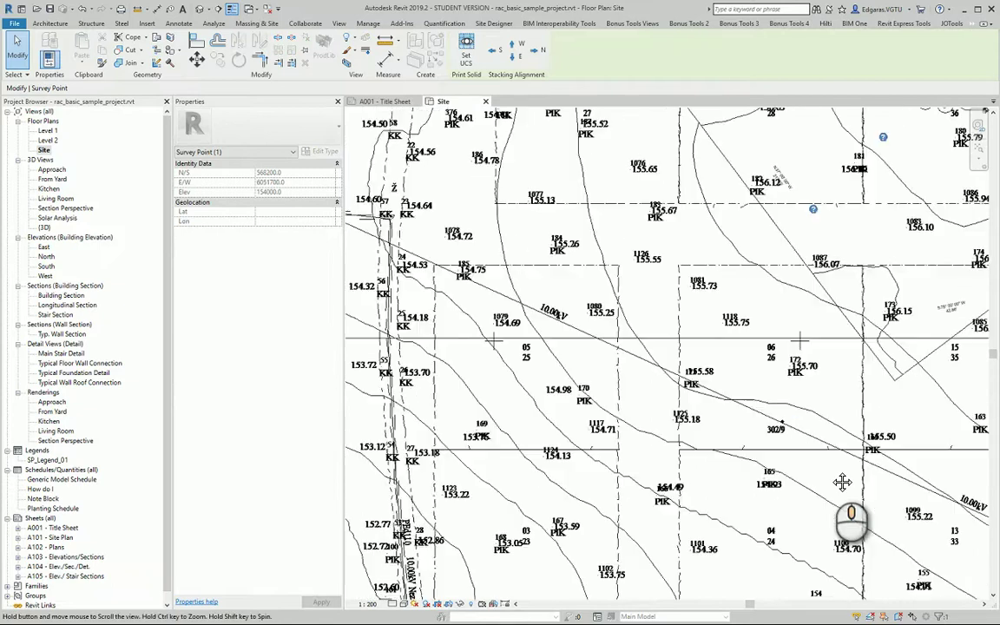
{"action": "middle_click_drag", "start_coordinate": [804, 190], "coordinate": [807, 195]}
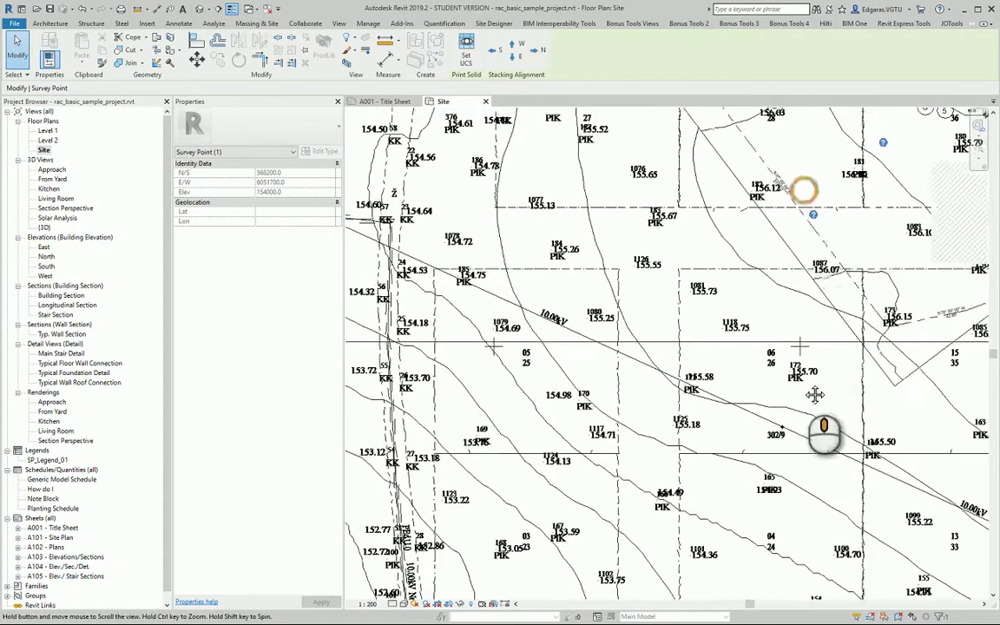
{"action": "scroll", "coordinate": [813, 425], "scroll_direction": "down", "scroll_amount": 3}
{"action": "scroll", "coordinate": [794, 277], "scroll_direction": "up", "scroll_amount": 3}
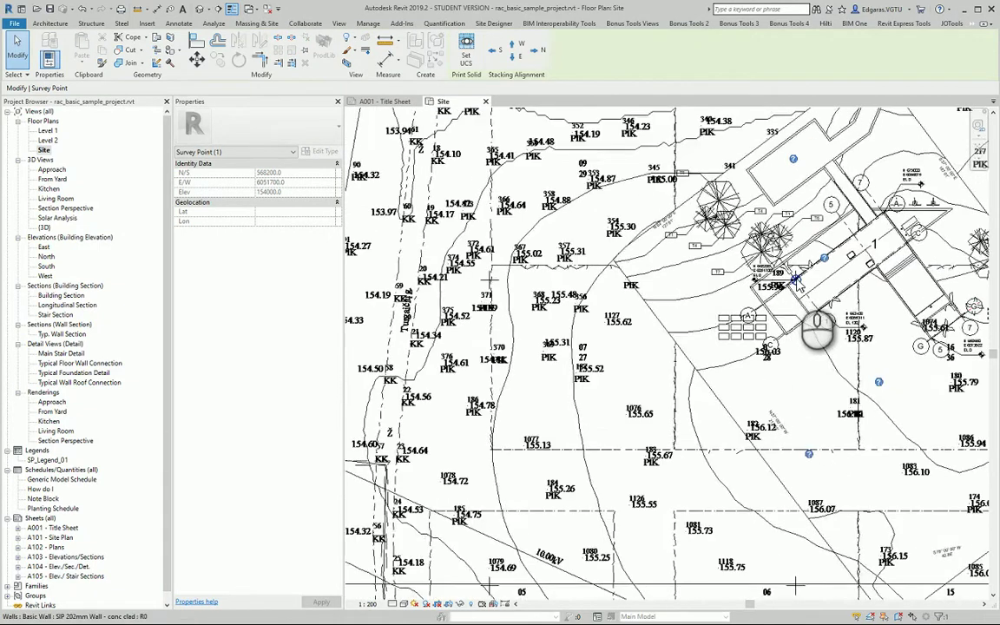
{"action": "left_click", "coordinate": [796, 285]}
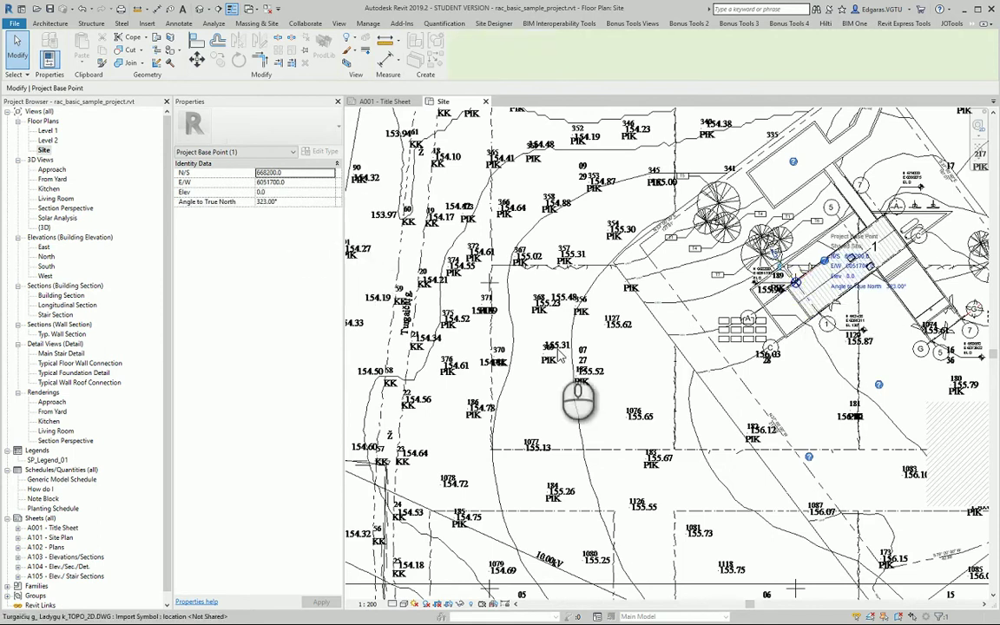
{"action": "mouse_move", "coordinate": [744, 427]}
{"action": "middle_mouse_down"}
{"action": "mouse_move", "coordinate": [728, 299]}
{"action": "mouse_move", "coordinate": [737, 299]}
{"action": "middle_mouse_up"}
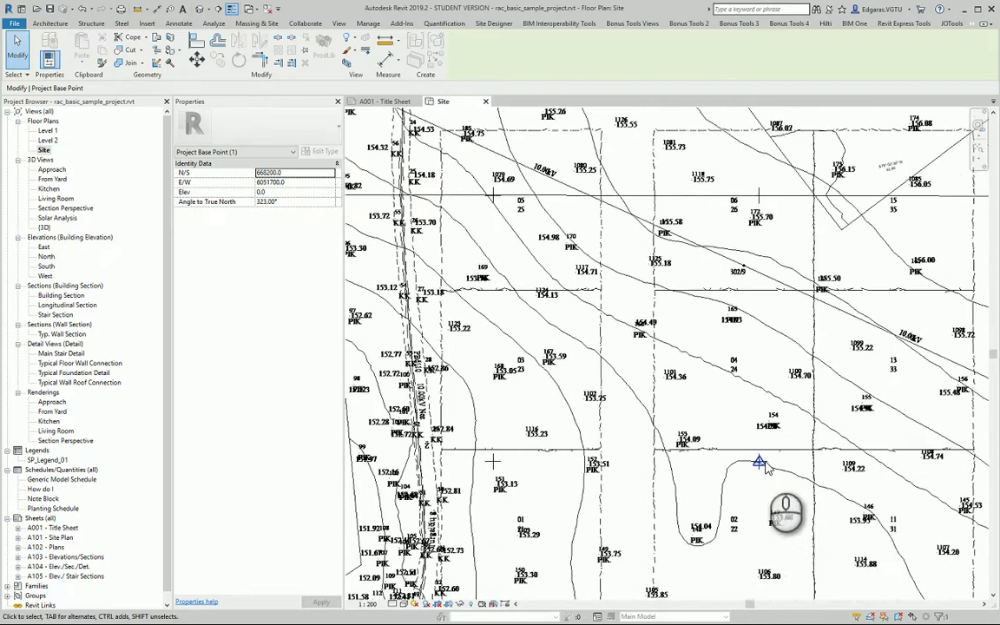
{"action": "scroll", "coordinate": [753, 460], "scroll_direction": "up", "scroll_amount": 4}
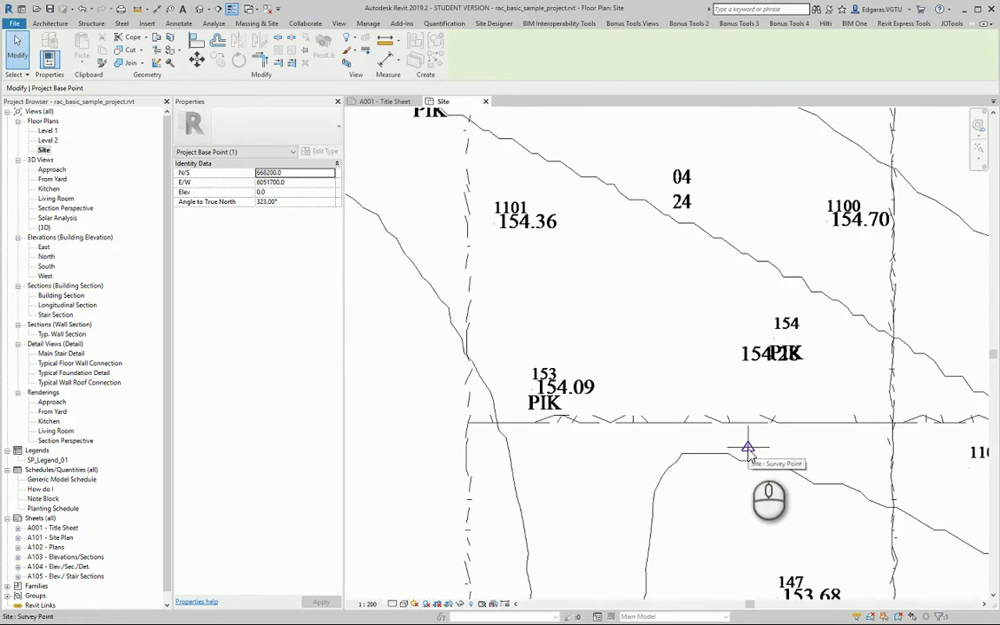
Run Report Shared Coordinates on the survey point, then switch to LOD Planner.
{"action": "left_click", "coordinate": [368, 24]}
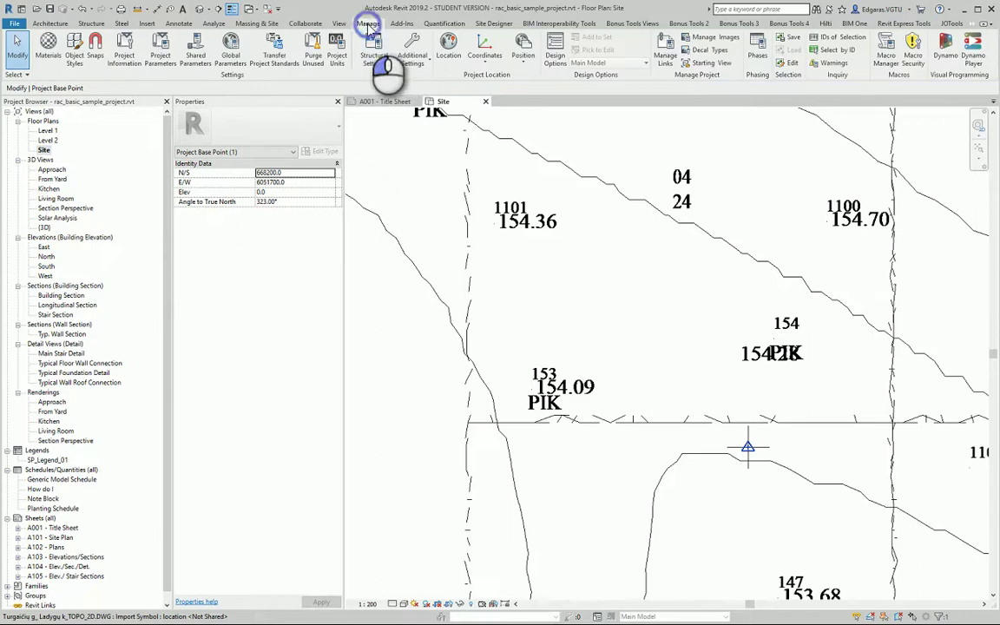
{"action": "left_click", "coordinate": [482, 57]}
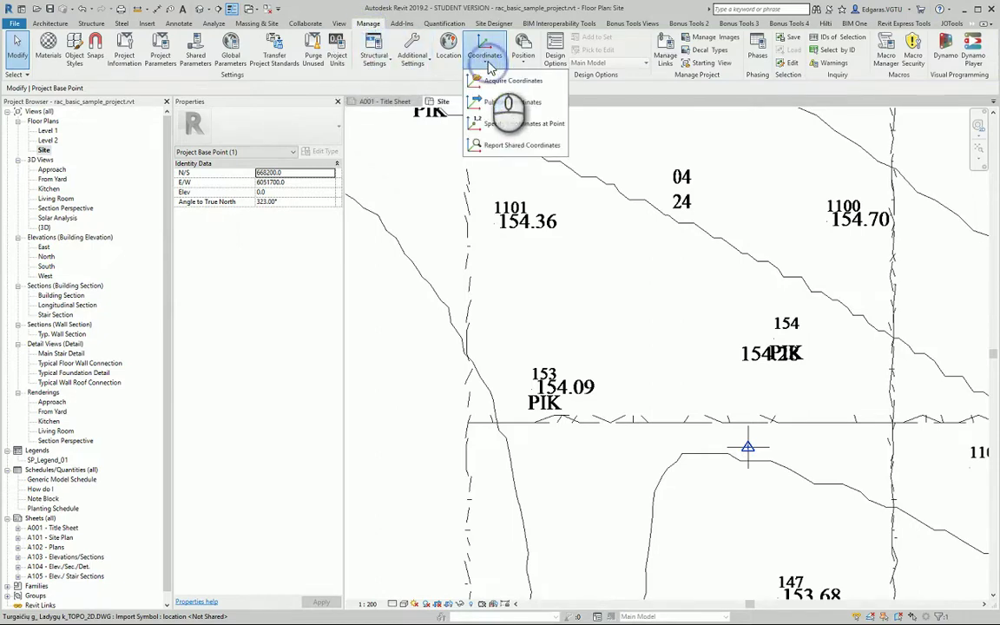
{"action": "left_click", "coordinate": [519, 146]}
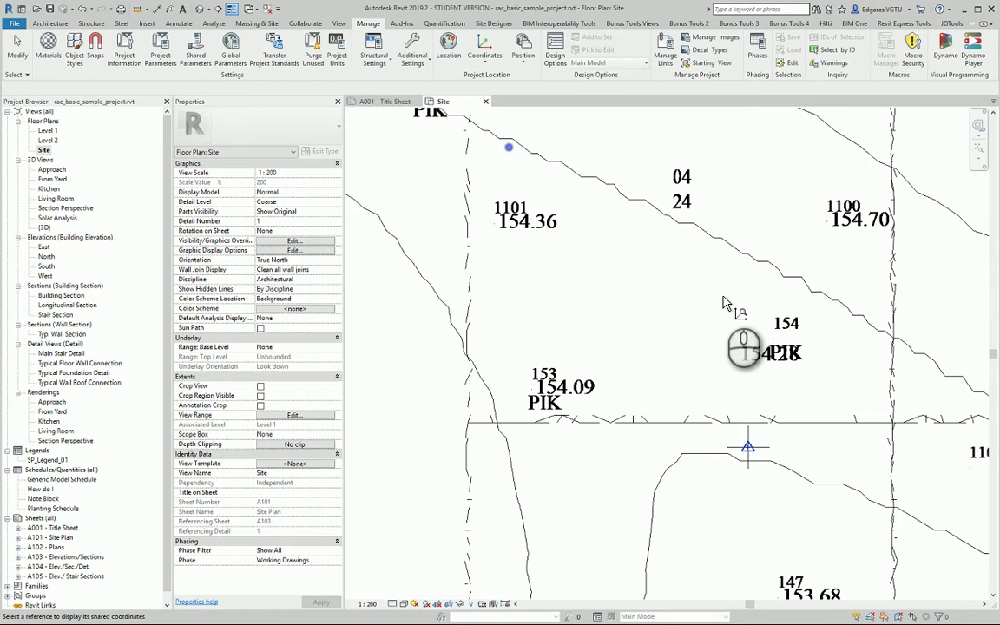
{"action": "left_click", "coordinate": [748, 469]}
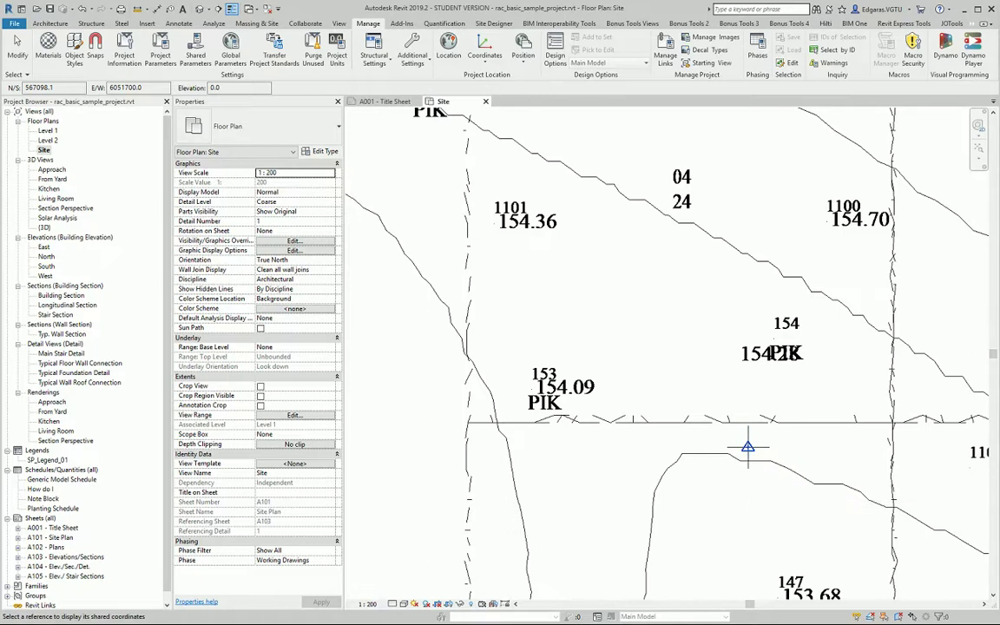
{"action": "key", "text": "alt+Tab"}
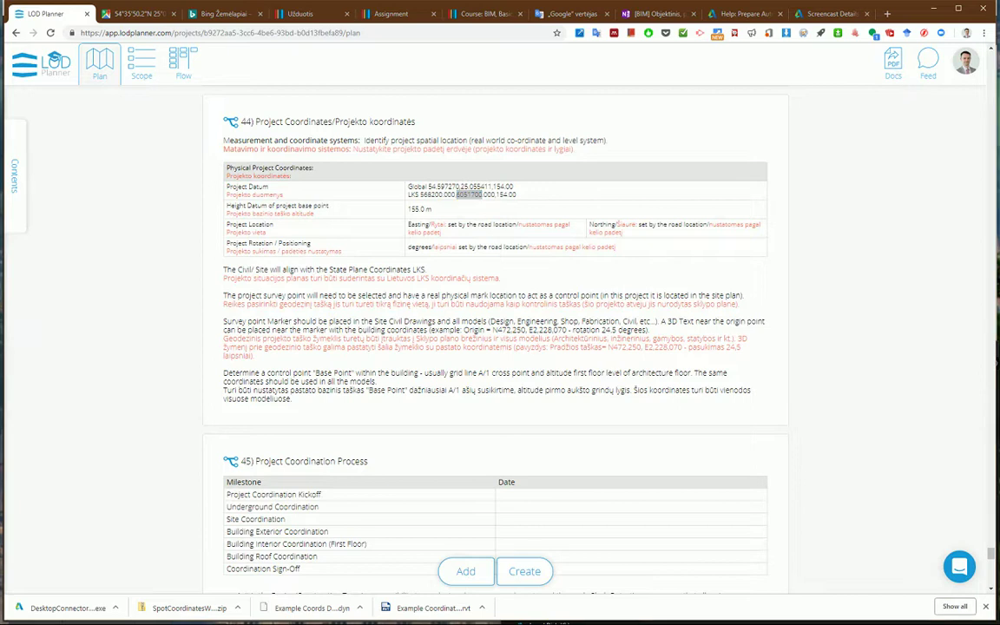
Enter E/W 6051700 and N/S 568200 as the survey point's shared coordinates.
{"action": "key", "text": "alt+Tab"}
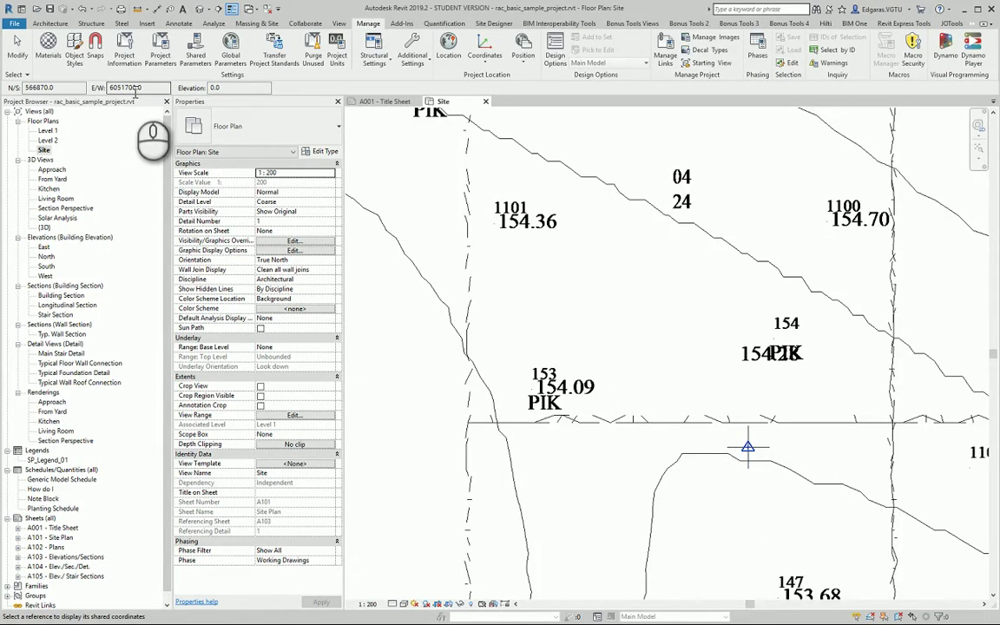
{"action": "key", "text": "Return"}
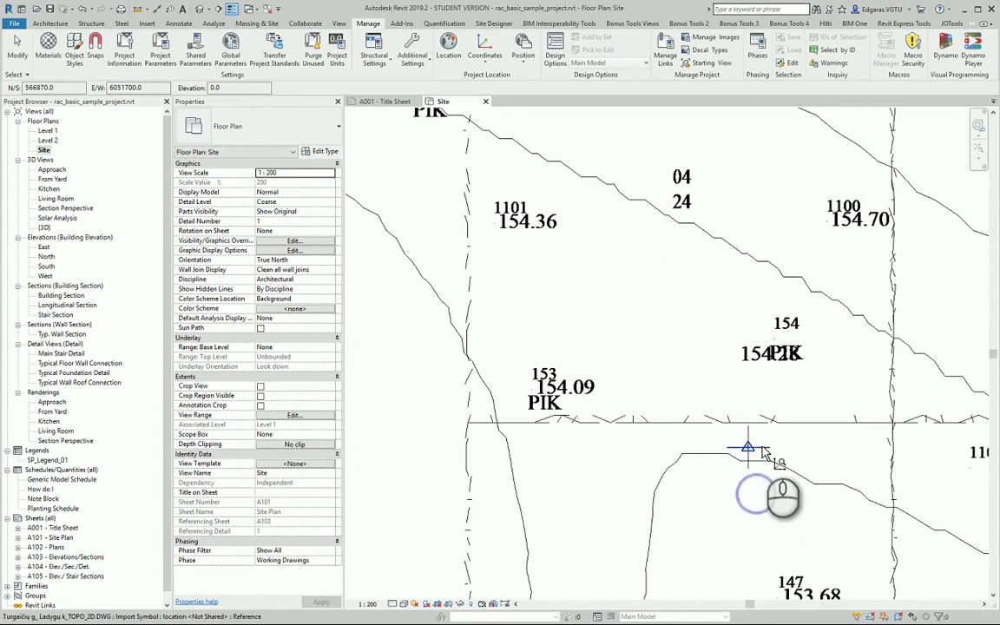
{"action": "double_click", "coordinate": [41, 88]}
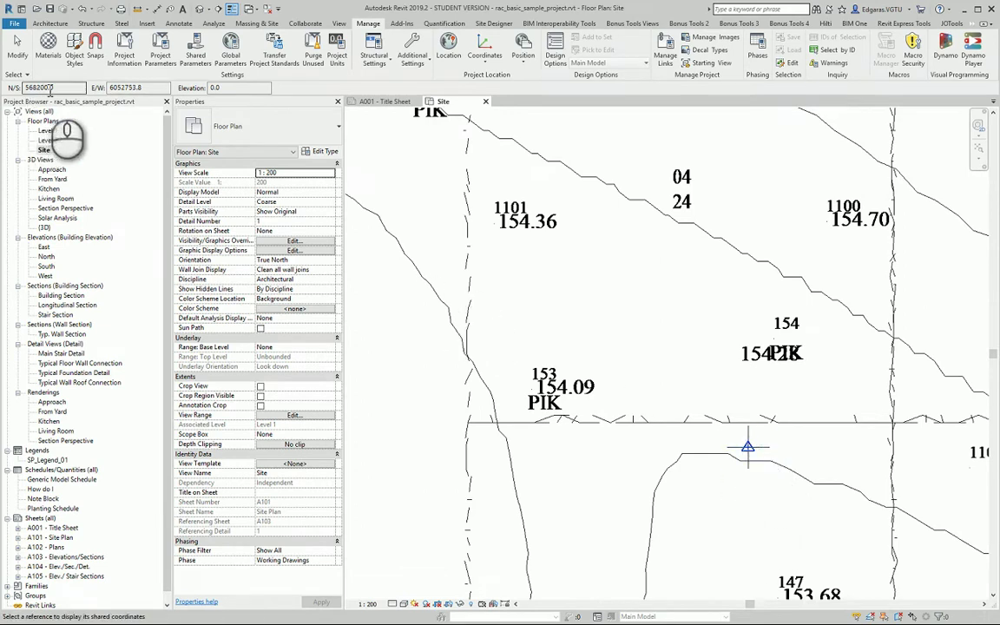
{"action": "key", "text": "Return"}
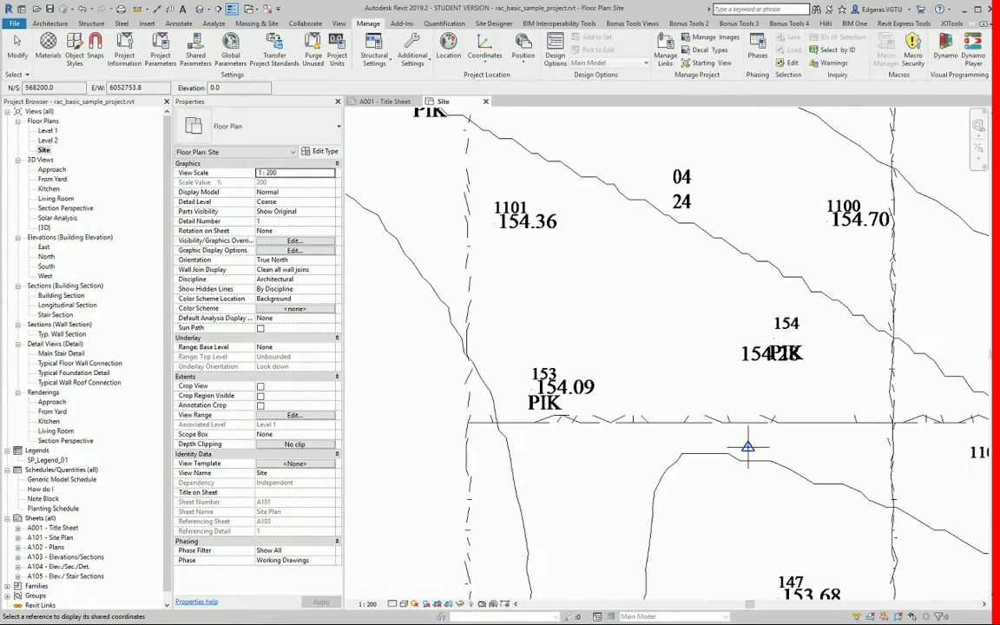
{"action": "key", "text": "alt+Tab"}
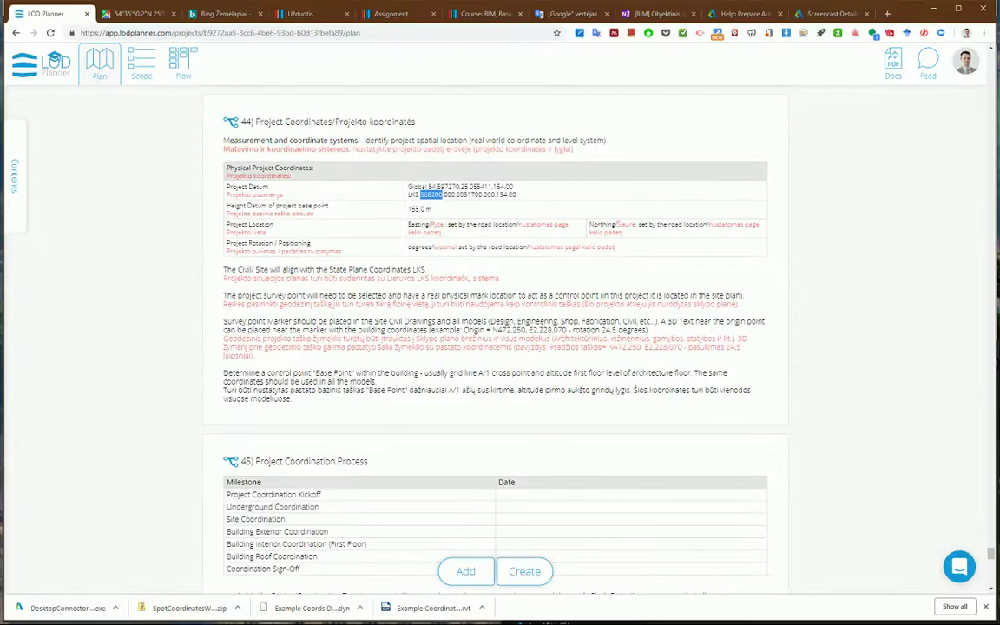
{"action": "key", "text": "alt+Tab"}
{"action": "scroll", "coordinate": [615, 475], "scroll_direction": "down", "scroll_amount": 3}
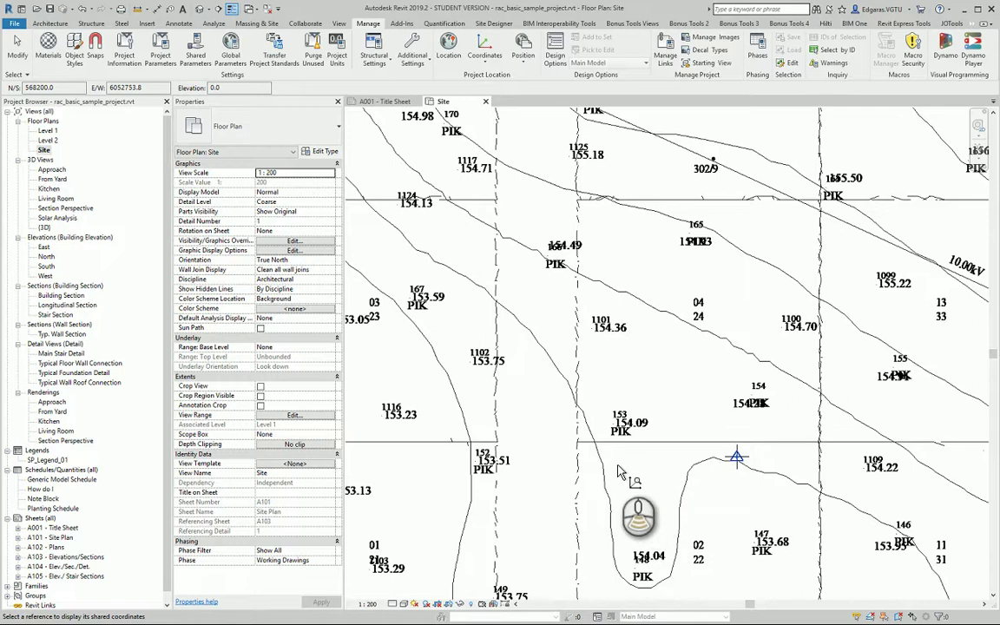
Cancel coordinate reporting, then select and pin the survey point.
{"action": "scroll", "coordinate": [618, 471], "scroll_direction": "down", "scroll_amount": 1}
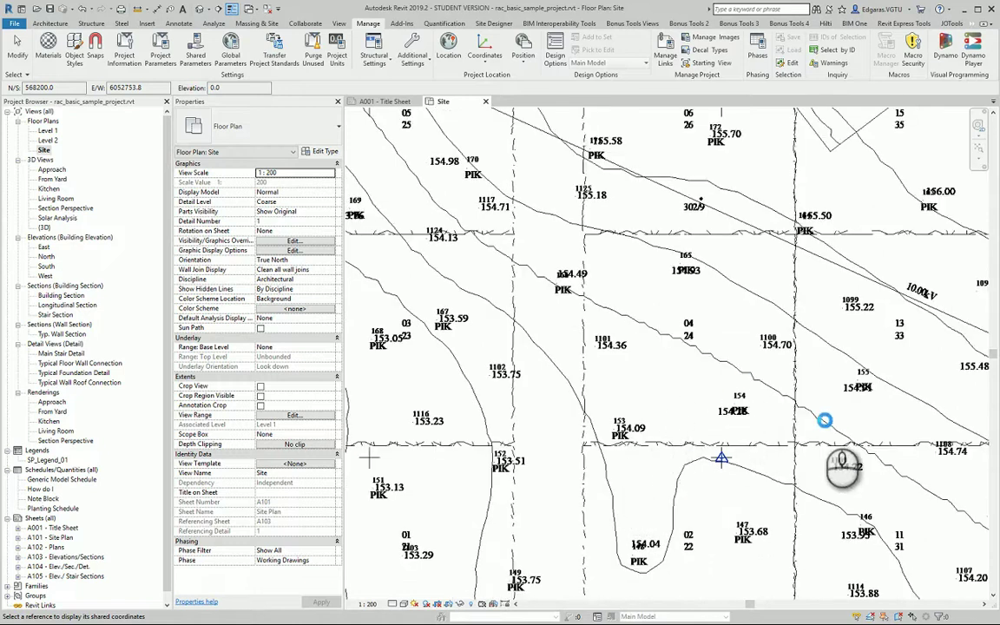
{"action": "scroll", "coordinate": [776, 425], "scroll_direction": "down", "scroll_amount": 5}
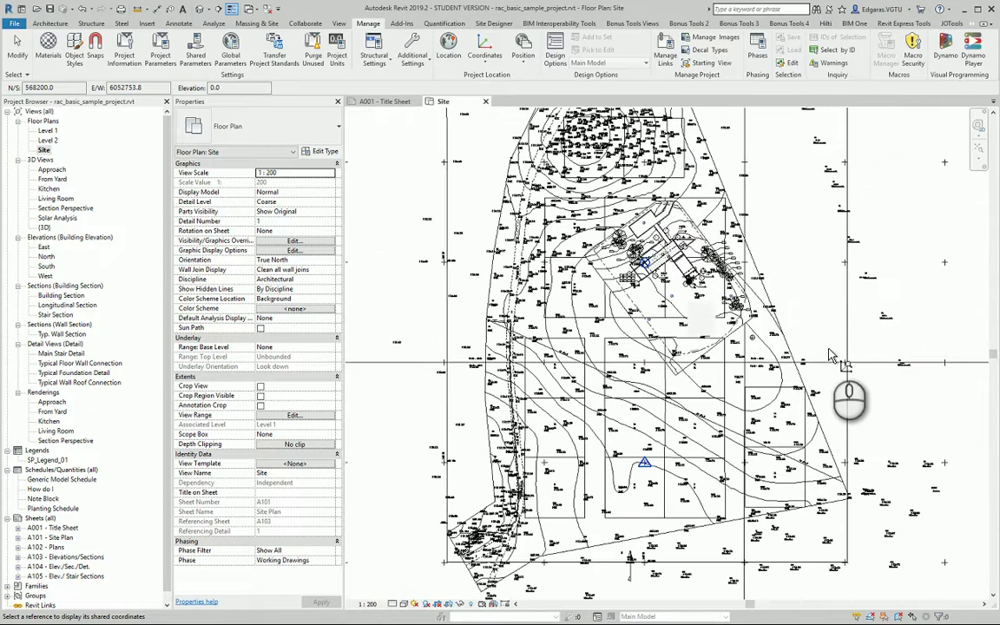
{"action": "key", "text": "Escape"}
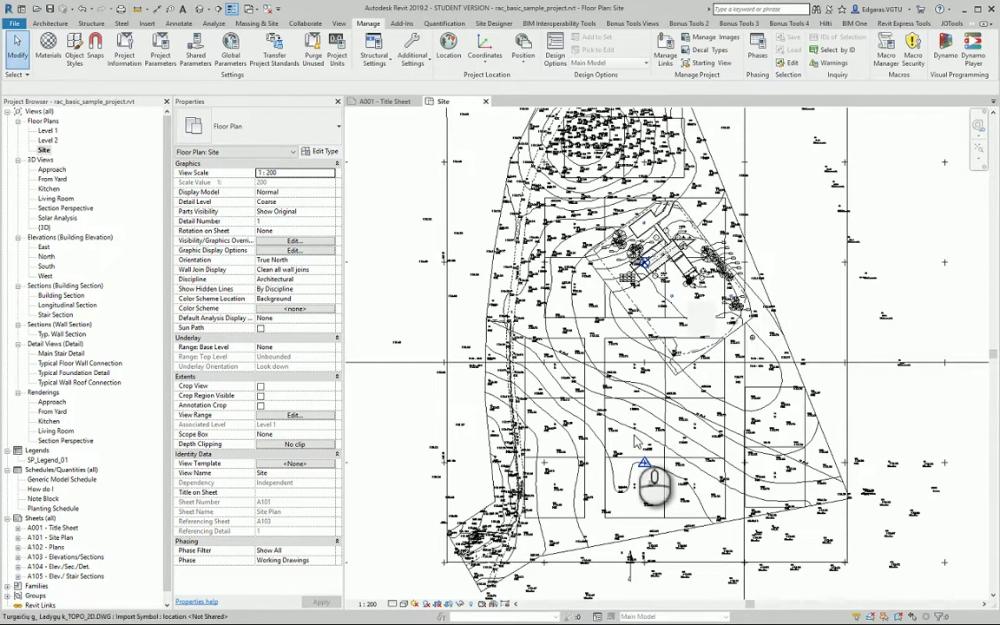
{"action": "left_click", "coordinate": [642, 463]}
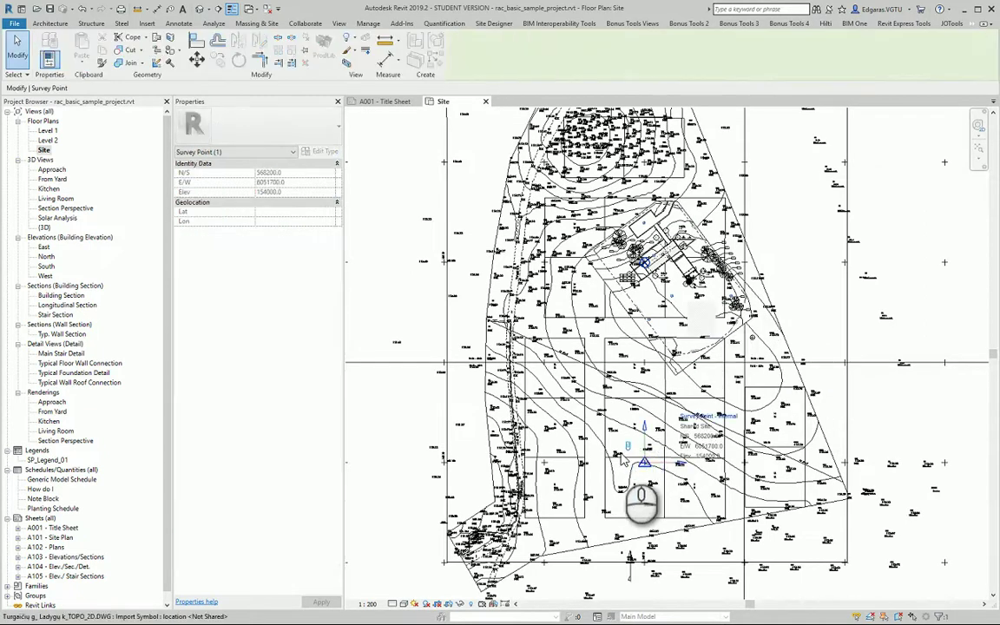
{"action": "left_click", "coordinate": [304, 52]}
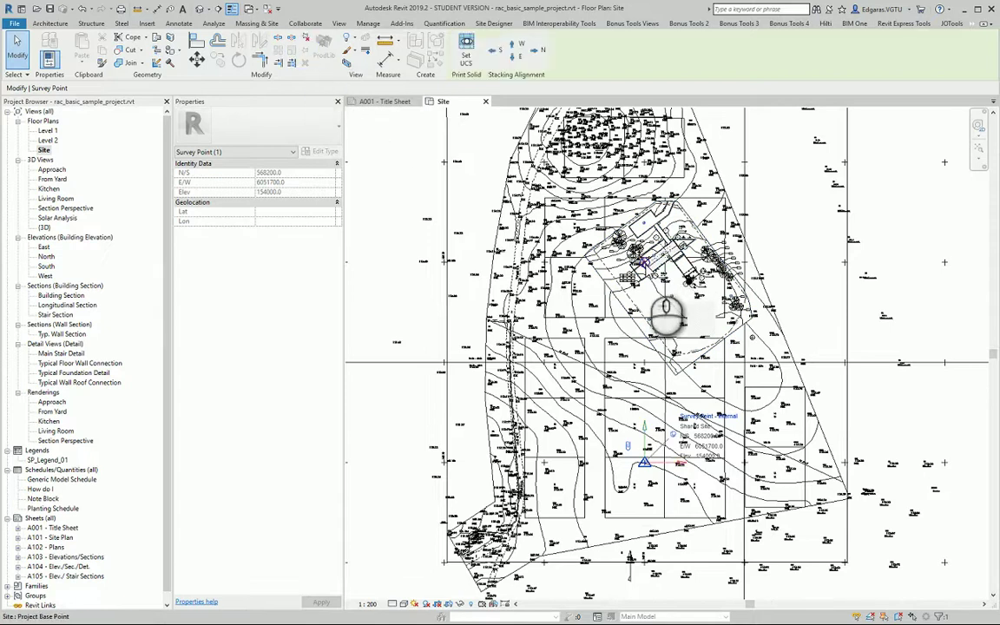
Check the Project Base Point's values, then deselect it and frame the whole site.
{"action": "left_click", "coordinate": [644, 264]}
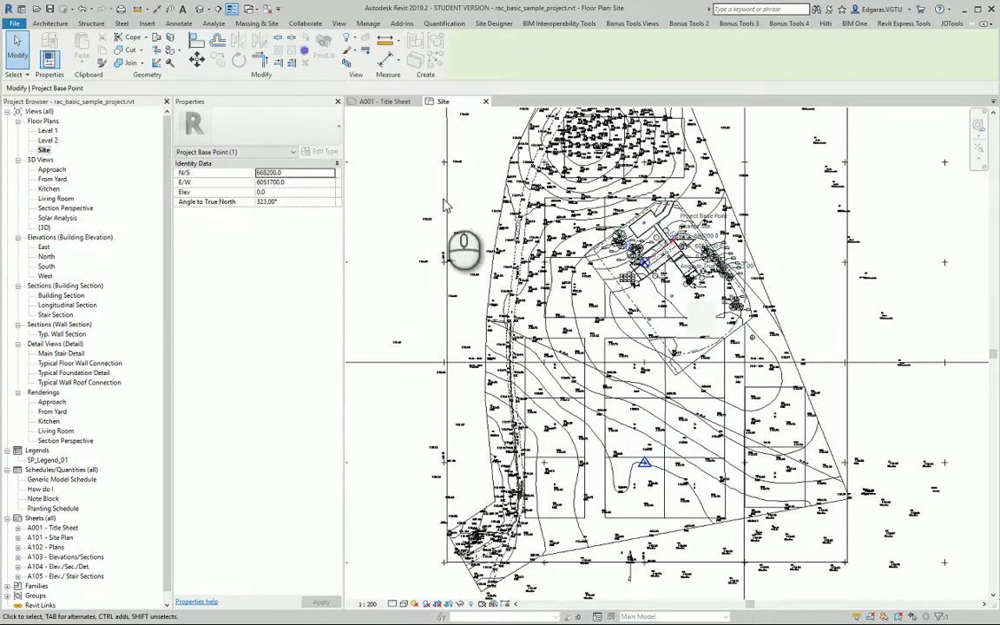
{"action": "left_click", "coordinate": [827, 286]}
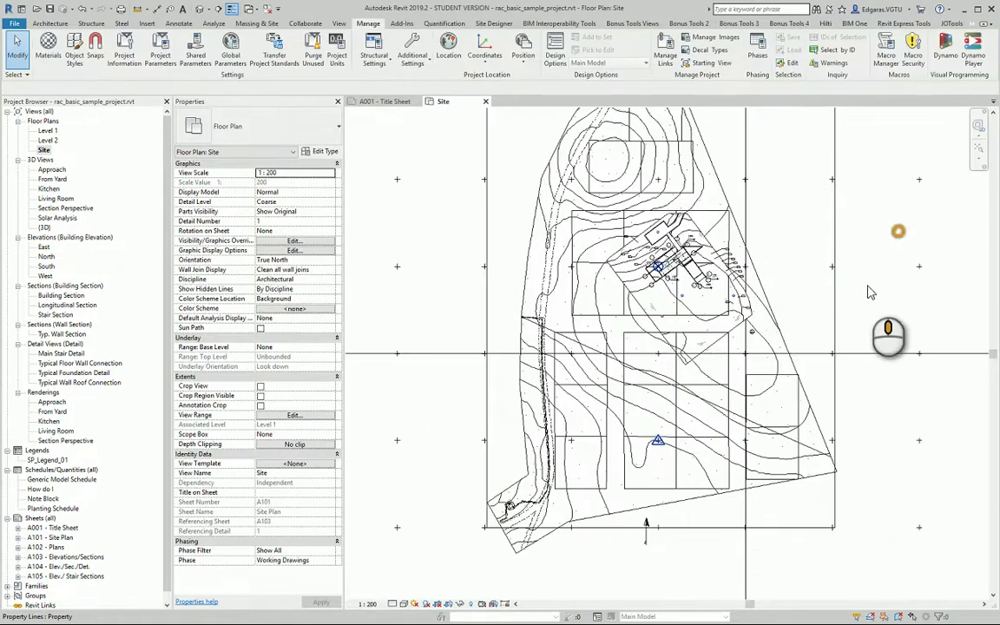
{"action": "scroll", "coordinate": [848, 330], "scroll_direction": "down", "scroll_amount": 2}
{"action": "middle_click_drag", "start_coordinate": [857, 403], "coordinate": [803, 371]}
{"action": "middle_click_drag", "start_coordinate": [840, 300], "coordinate": [859, 293]}
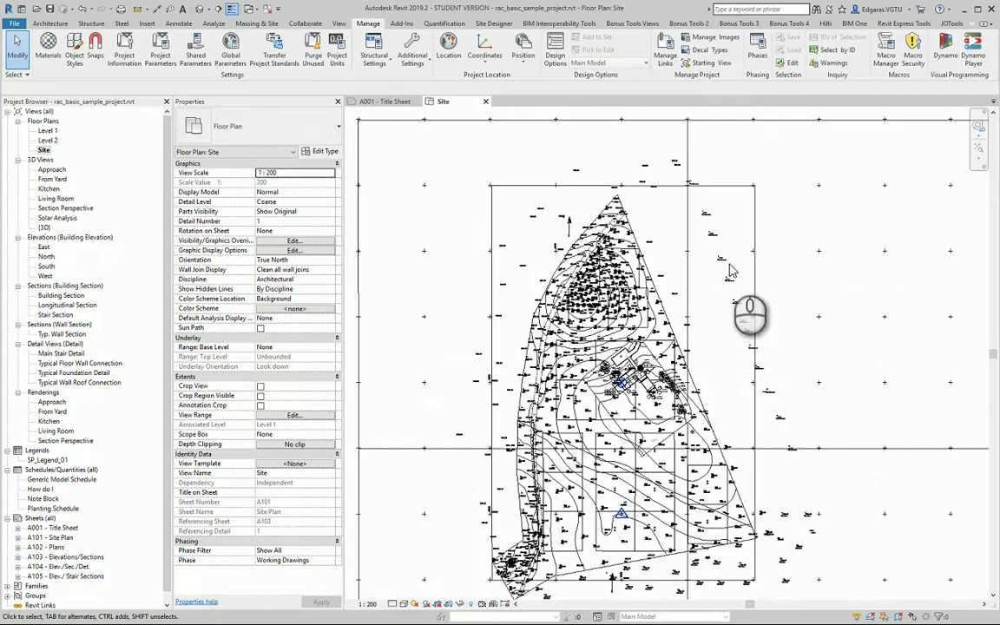
Turn off imported categories in Visibility/Graphics (VG) to hide the topography DWG.
{"action": "key", "text": "v"}
{"action": "key", "text": "g"}
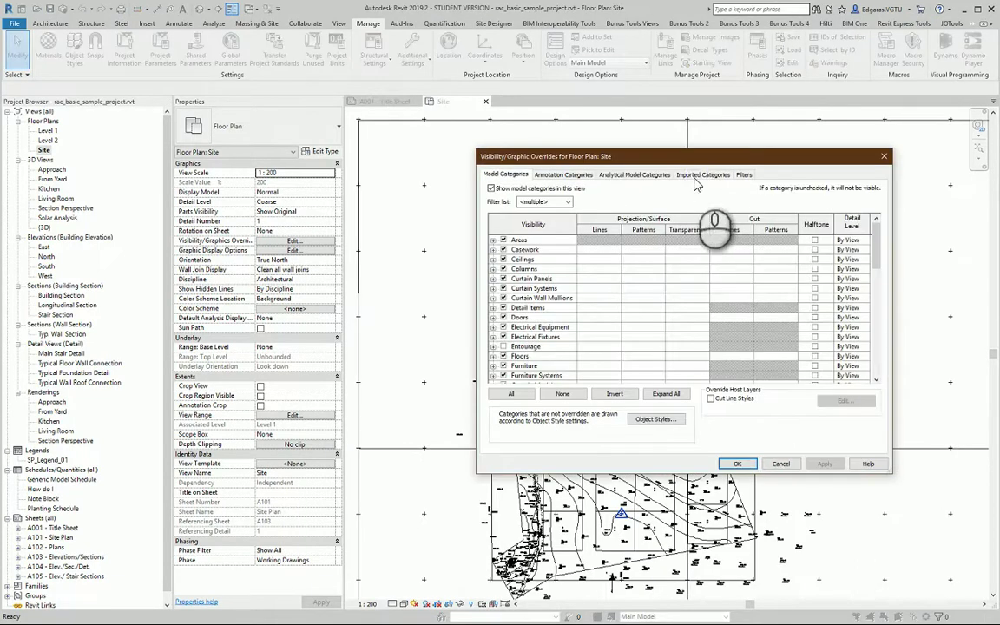
{"action": "left_click", "coordinate": [713, 176]}
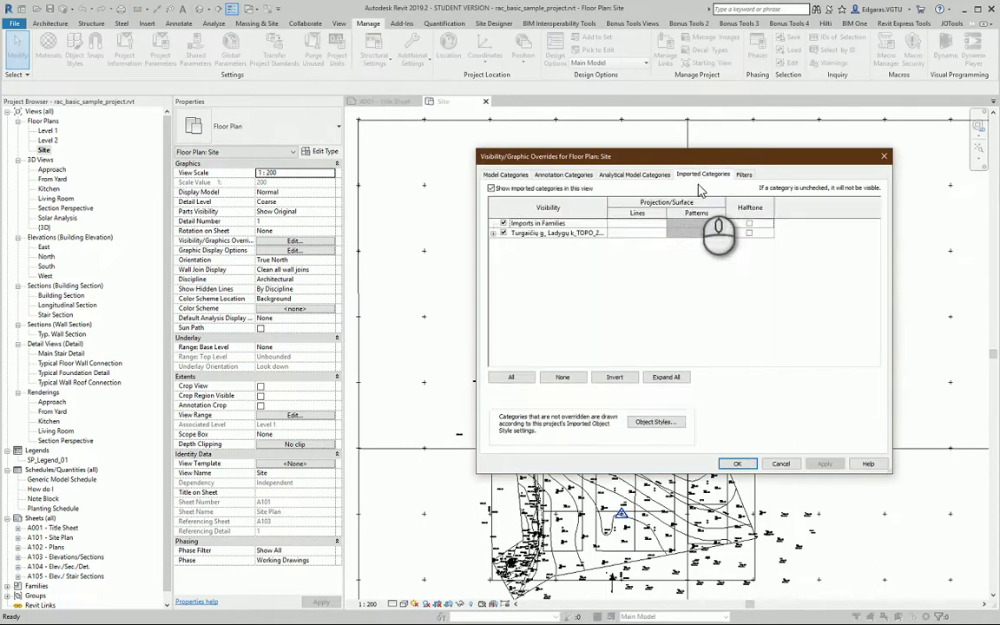
{"action": "left_click", "coordinate": [737, 464]}
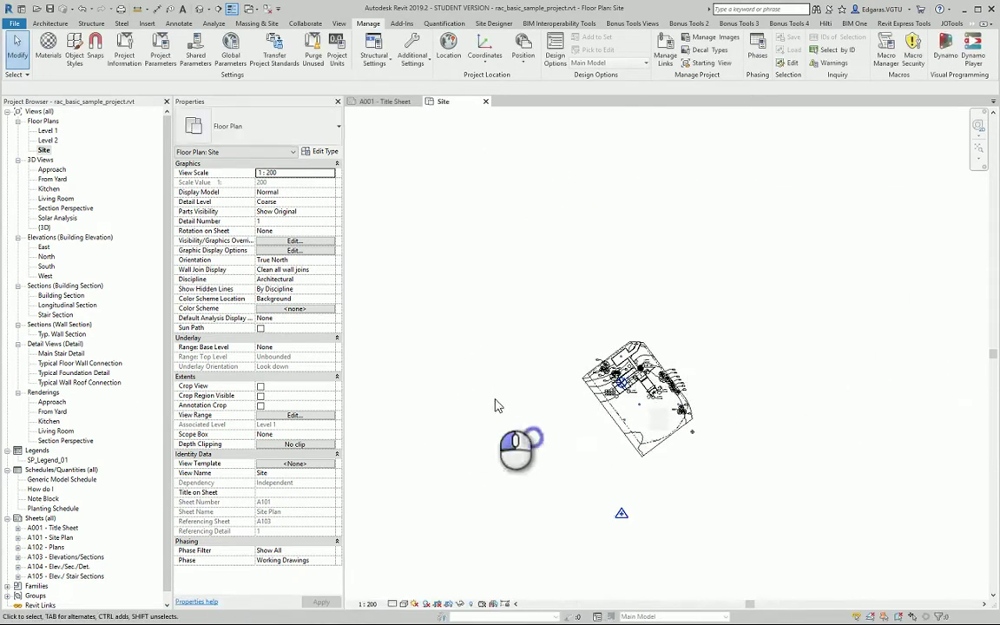
Turn on Crop View for the Site plan and zoom in on the cropped result.
{"action": "left_click", "coordinate": [260, 386]}
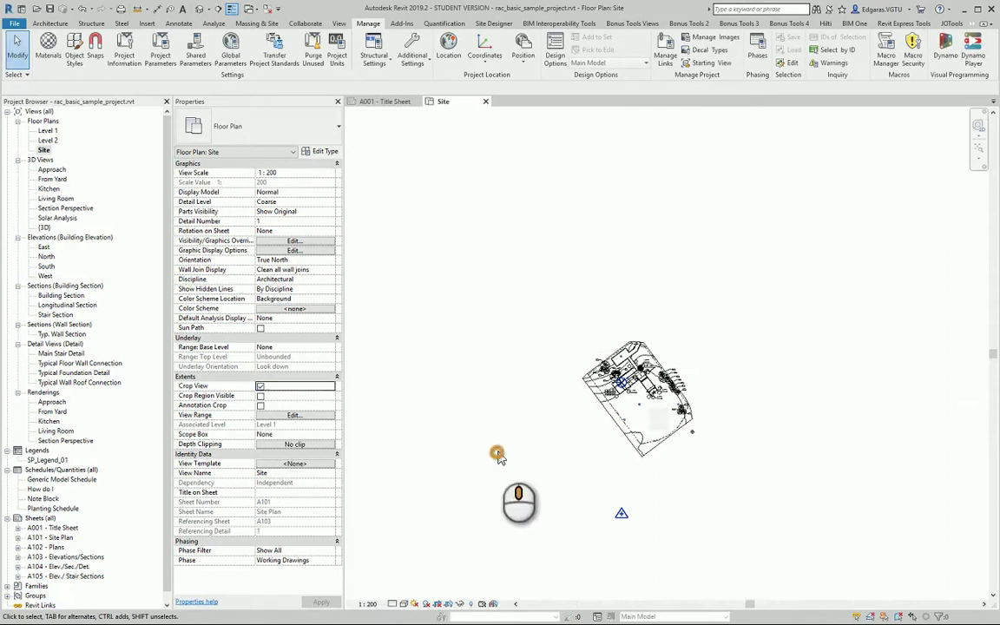
{"action": "scroll", "coordinate": [642, 373], "scroll_direction": "up", "scroll_amount": 4}
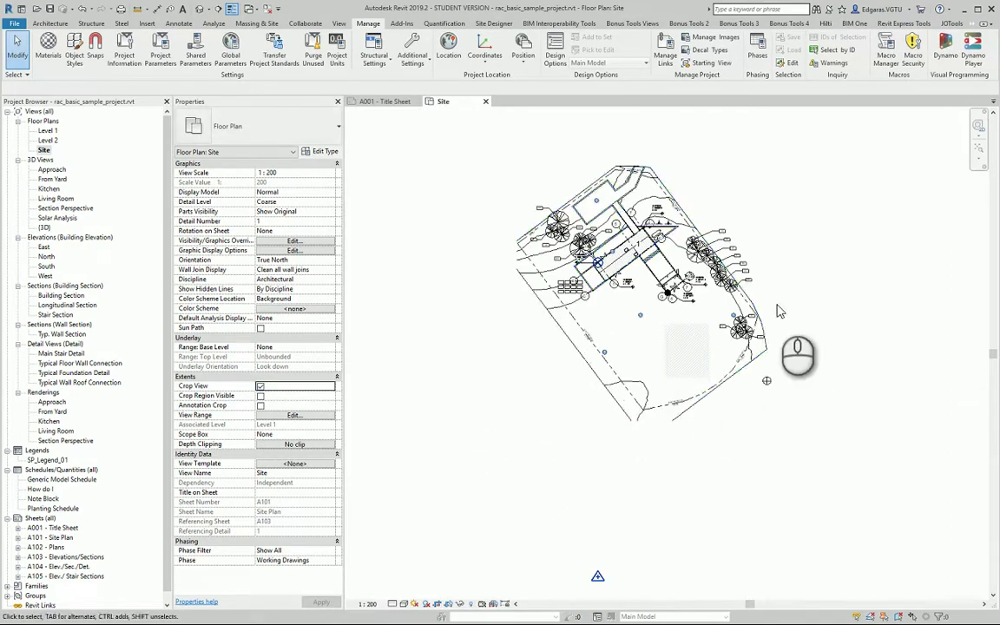